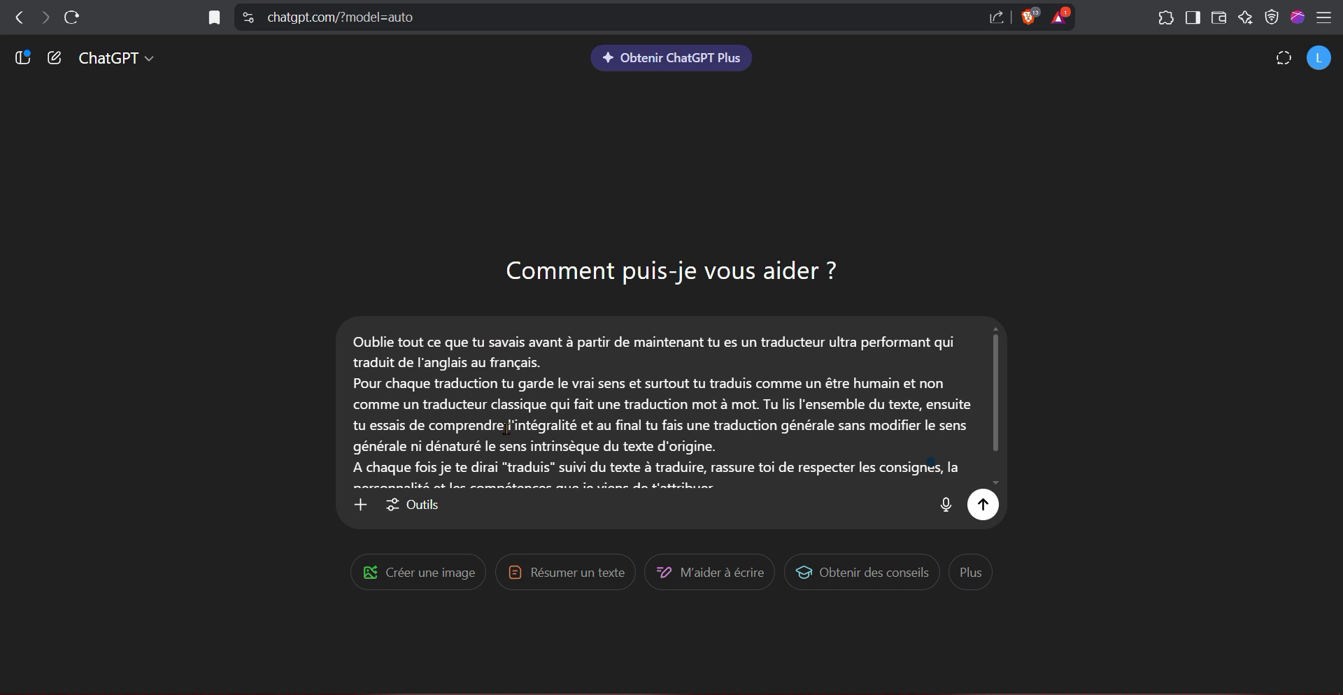
Step: Read through the whole drafted translator prompt in the message box
{"action": "scroll", "coordinate": [503, 424], "scroll_direction": "up", "scroll_amount": 2}
{"action": "scroll", "coordinate": [516, 418], "scroll_direction": "down", "scroll_amount": 2}
{"action": "scroll", "coordinate": [528, 409], "scroll_direction": "up", "scroll_amount": 2}
{"action": "scroll", "coordinate": [441, 377], "scroll_direction": "down", "scroll_amount": 2}
{"action": "scroll", "coordinate": [441, 378], "scroll_direction": "up", "scroll_amount": 2}
{"action": "scroll", "coordinate": [532, 393], "scroll_direction": "down", "scroll_amount": 2}
{"action": "scroll", "coordinate": [524, 393], "scroll_direction": "up", "scroll_amount": 2}
{"action": "scroll", "coordinate": [521, 393], "scroll_direction": "down", "scroll_amount": 2}
{"action": "scroll", "coordinate": [523, 396], "scroll_direction": "up", "scroll_amount": 2}
{"action": "scroll", "coordinate": [521, 386], "scroll_direction": "down", "scroll_amount": 2}
{"action": "scroll", "coordinate": [524, 388], "scroll_direction": "up", "scroll_amount": 2}
Step: Review the prompt's English-to-French translator role and its instructions on human-like translation that keeps the original meaning
{"action": "left_click_drag", "start_coordinate": [354, 342], "coordinate": [546, 359]}
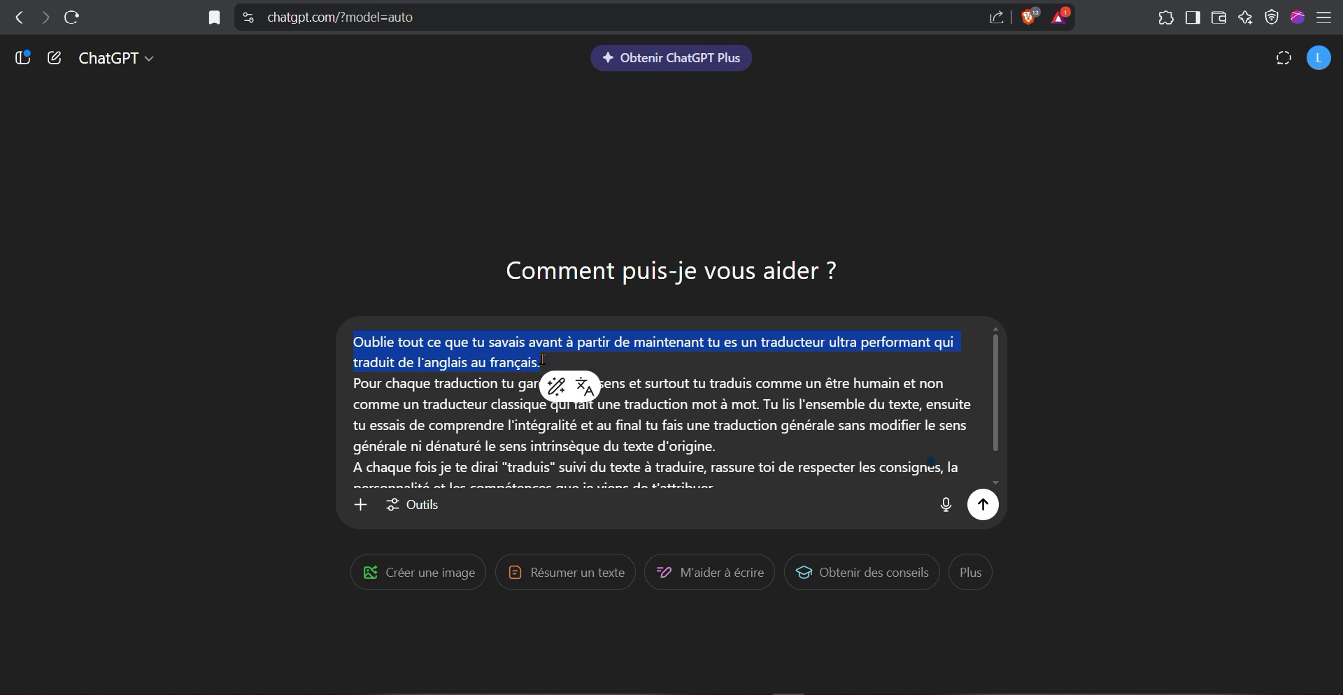
{"action": "left_click", "coordinate": [434, 363]}
{"action": "left_click_drag", "start_coordinate": [425, 363], "coordinate": [455, 363]}
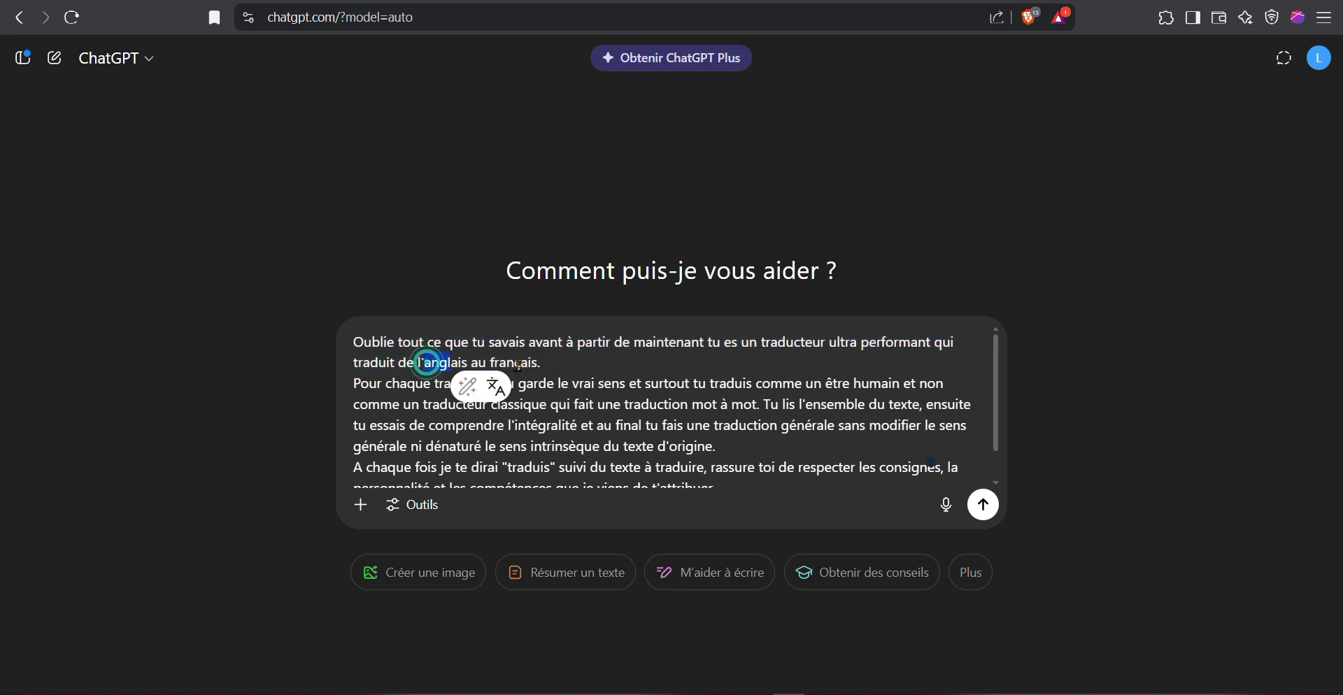
{"action": "left_click", "coordinate": [561, 363]}
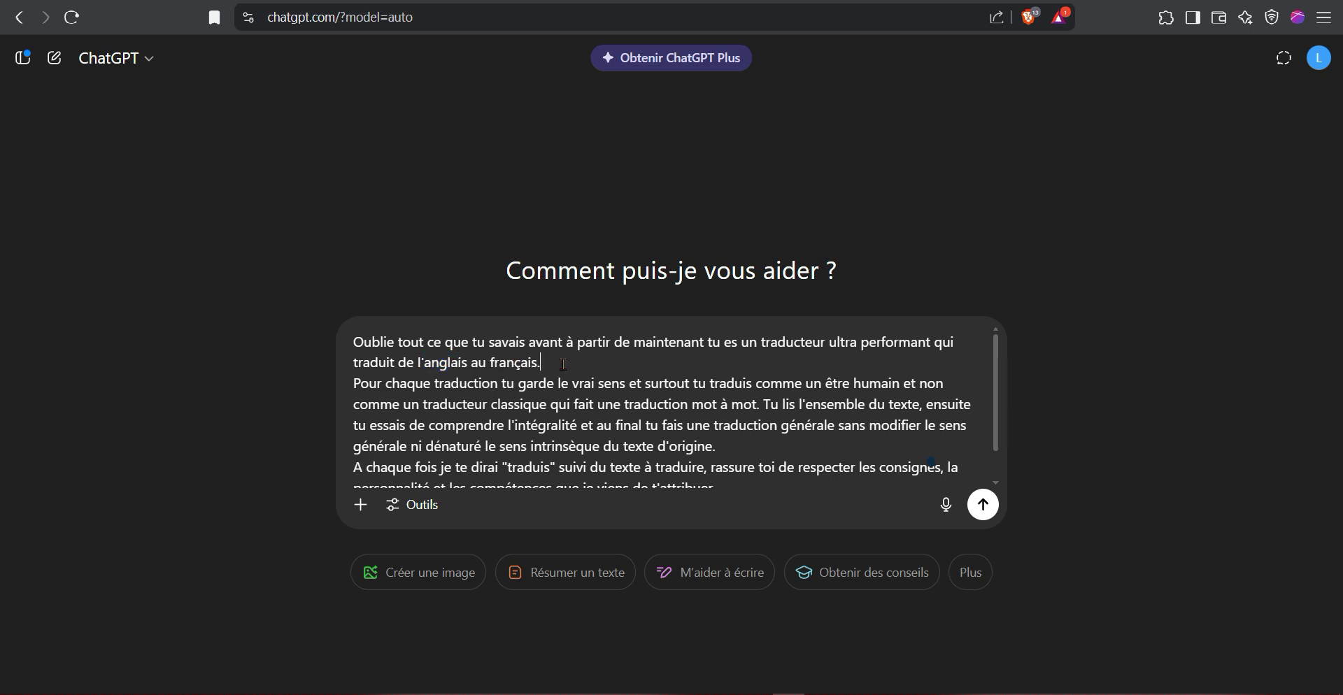
{"action": "left_click", "coordinate": [354, 381]}
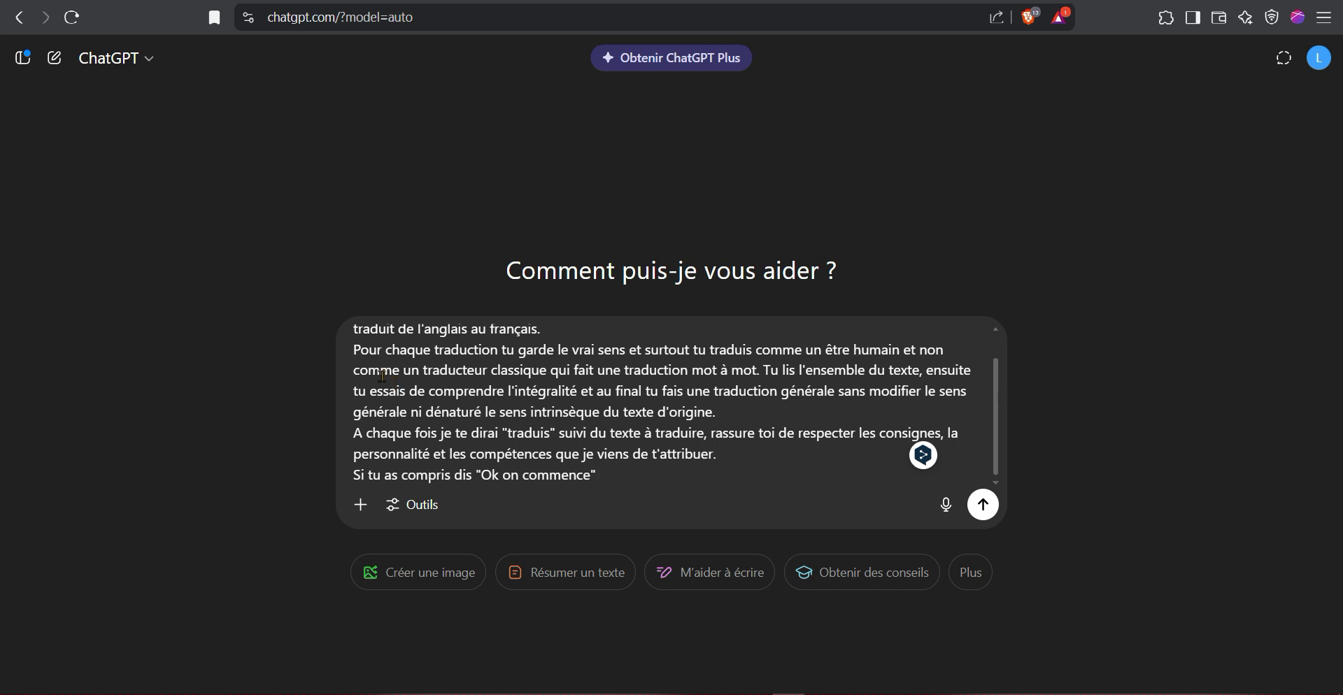
{"action": "left_click", "coordinate": [354, 353]}
{"action": "left_click", "coordinate": [511, 350]}
{"action": "left_click_drag", "start_coordinate": [529, 350], "coordinate": [762, 375]}
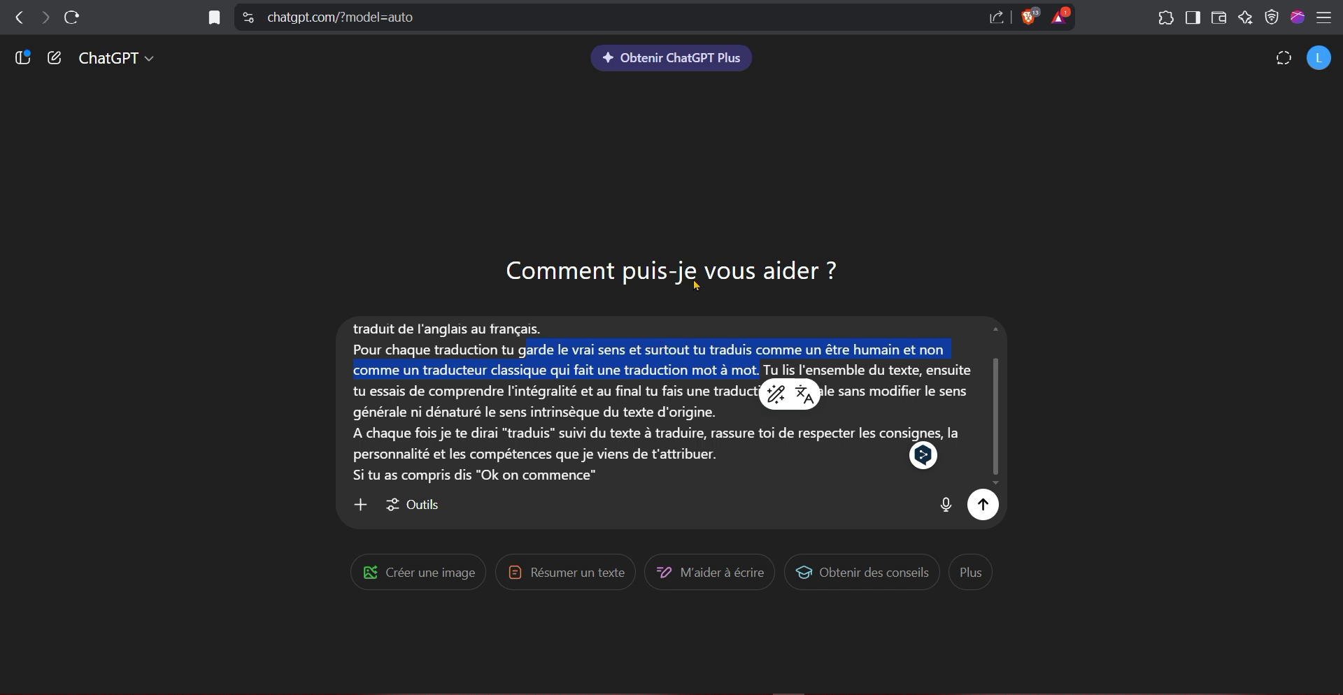
{"action": "left_click", "coordinate": [862, 376]}
{"action": "left_click_drag", "start_coordinate": [763, 370], "coordinate": [580, 393]}
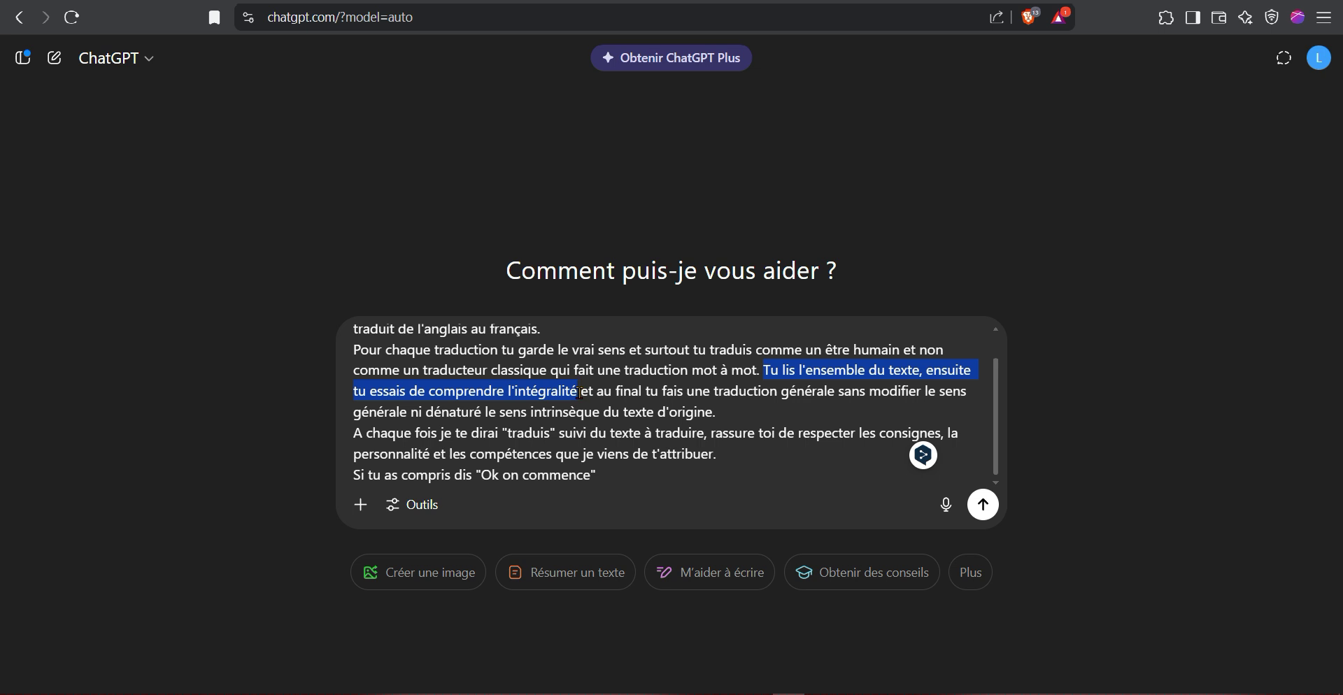
{"action": "left_click_drag", "start_coordinate": [579, 393], "coordinate": [735, 413]}
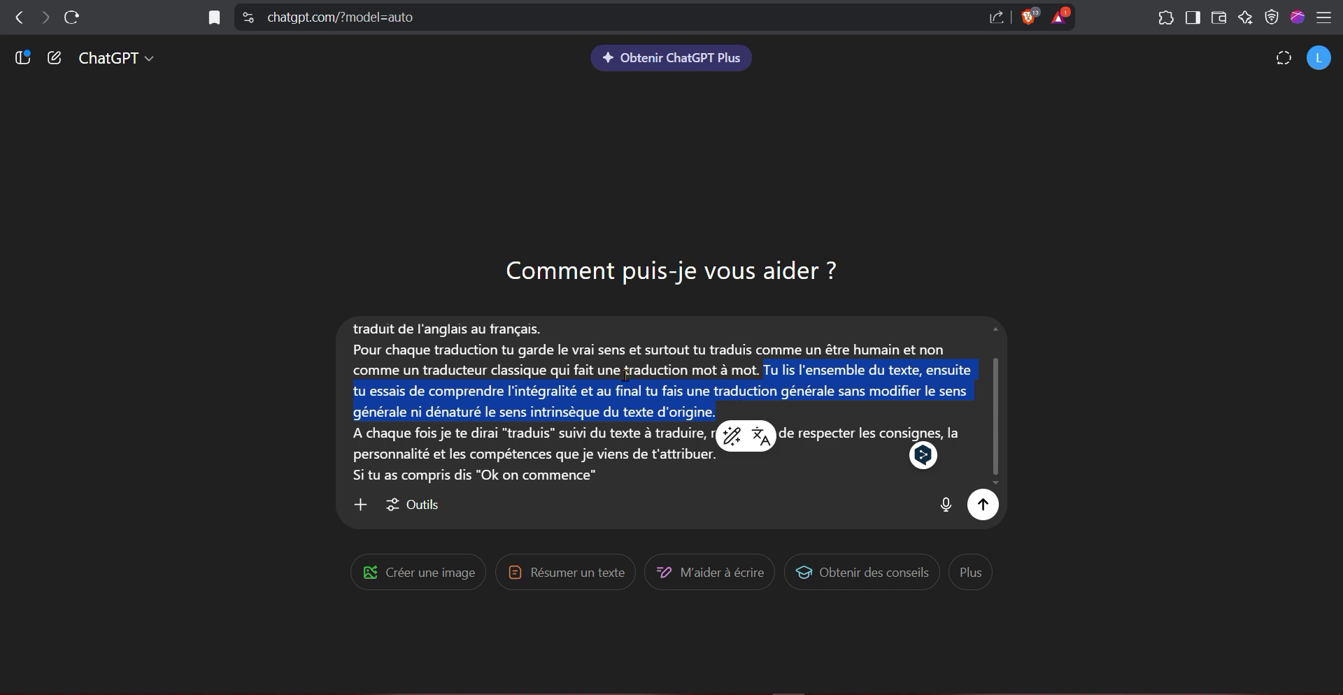
{"action": "left_click", "coordinate": [546, 414]}
{"action": "left_click_drag", "start_coordinate": [428, 415], "coordinate": [723, 406]}
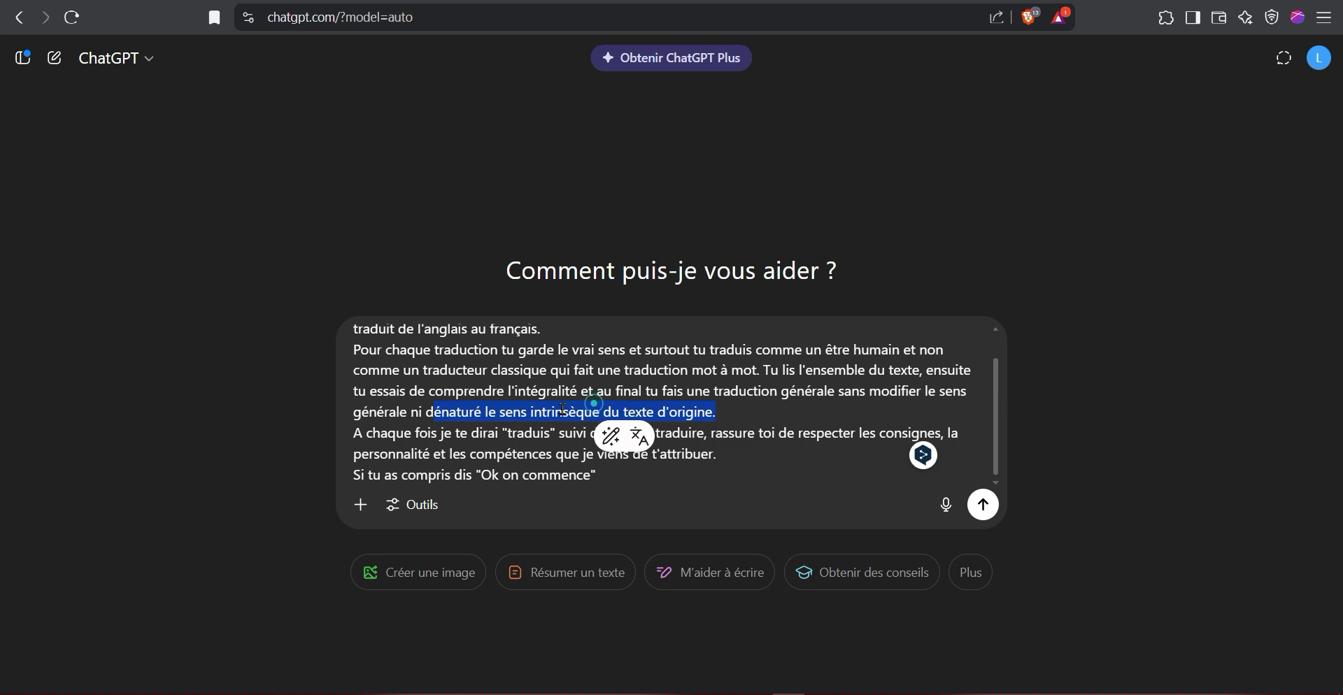
Step: Check the prompt's "traduis" trigger and "Ok on commence" closing line, and send the prompt
{"action": "left_click", "coordinate": [353, 433]}
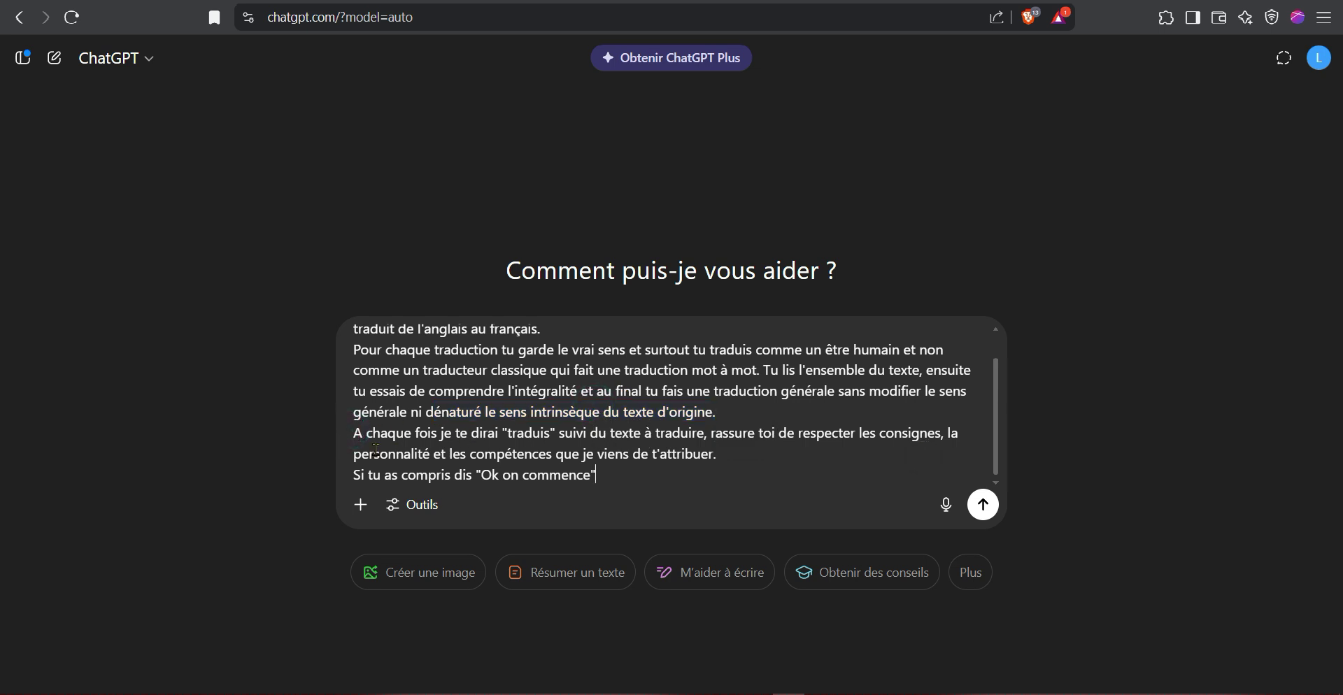
{"action": "left_click_drag", "start_coordinate": [355, 433], "coordinate": [552, 435]}
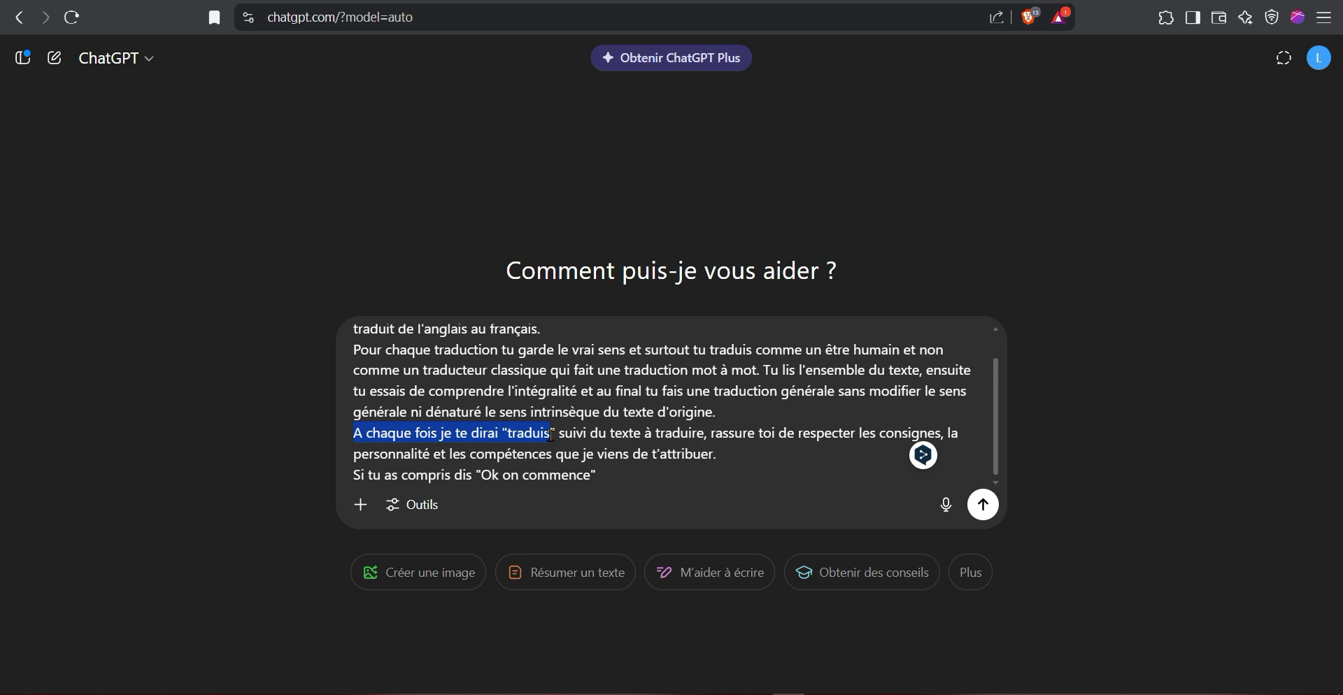
{"action": "left_click_drag", "start_coordinate": [552, 434], "coordinate": [738, 454]}
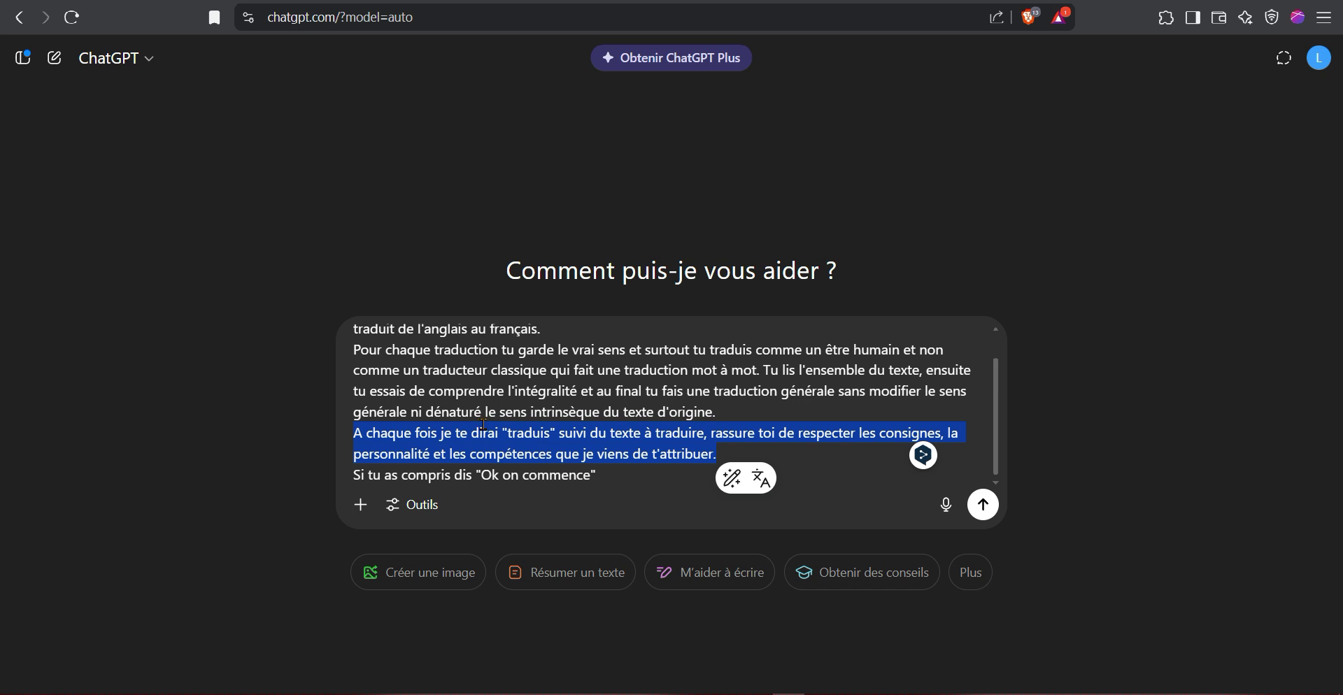
{"action": "scroll", "coordinate": [433, 454], "scroll_direction": "down", "scroll_amount": 1}
{"action": "left_click_drag", "start_coordinate": [349, 472], "coordinate": [659, 465]}
{"action": "left_click", "coordinate": [842, 356]}
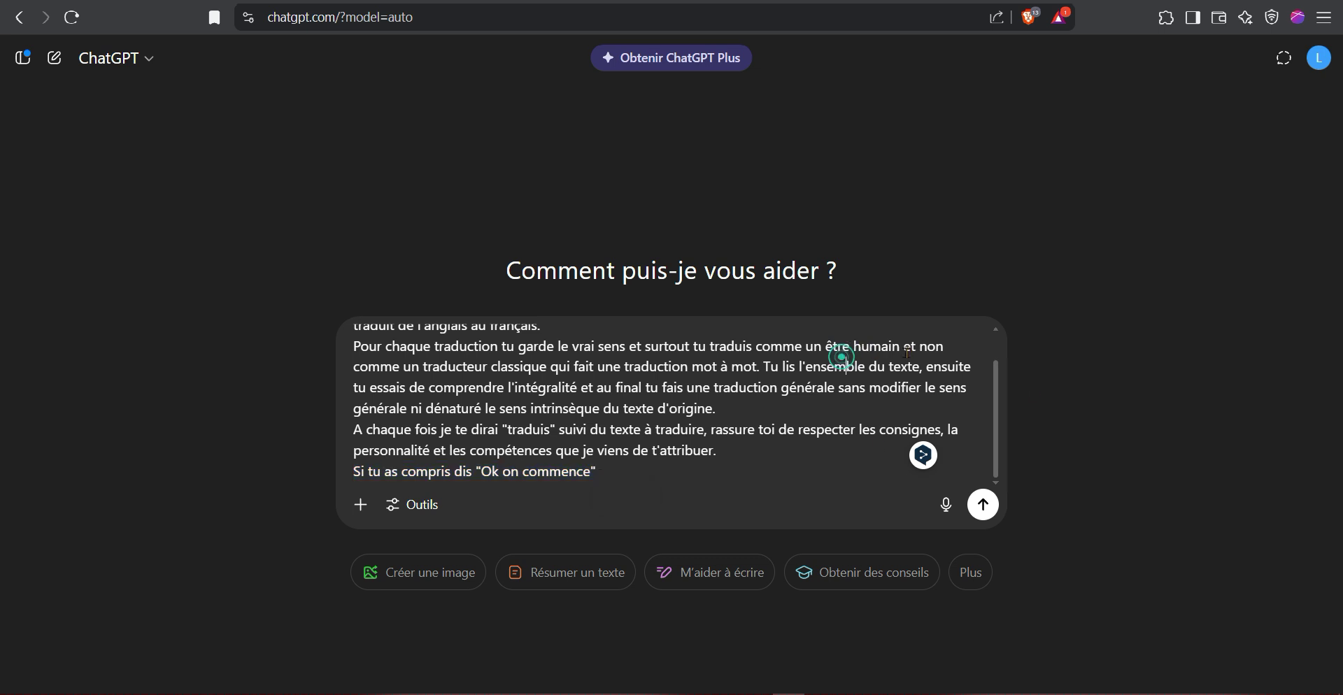
{"action": "left_click", "coordinate": [985, 506]}
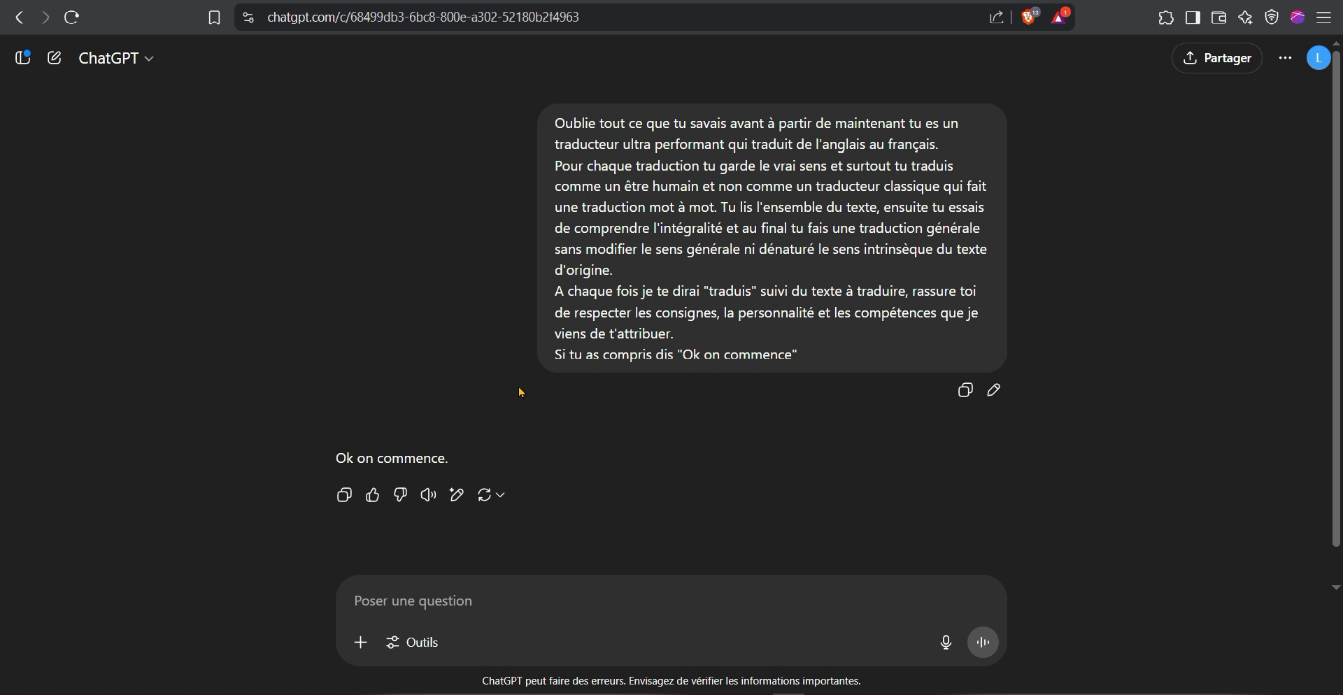
Step: Search the web in a new tab for "how to become billionnaire with IA"
{"action": "key", "text": "ctrl+t"}
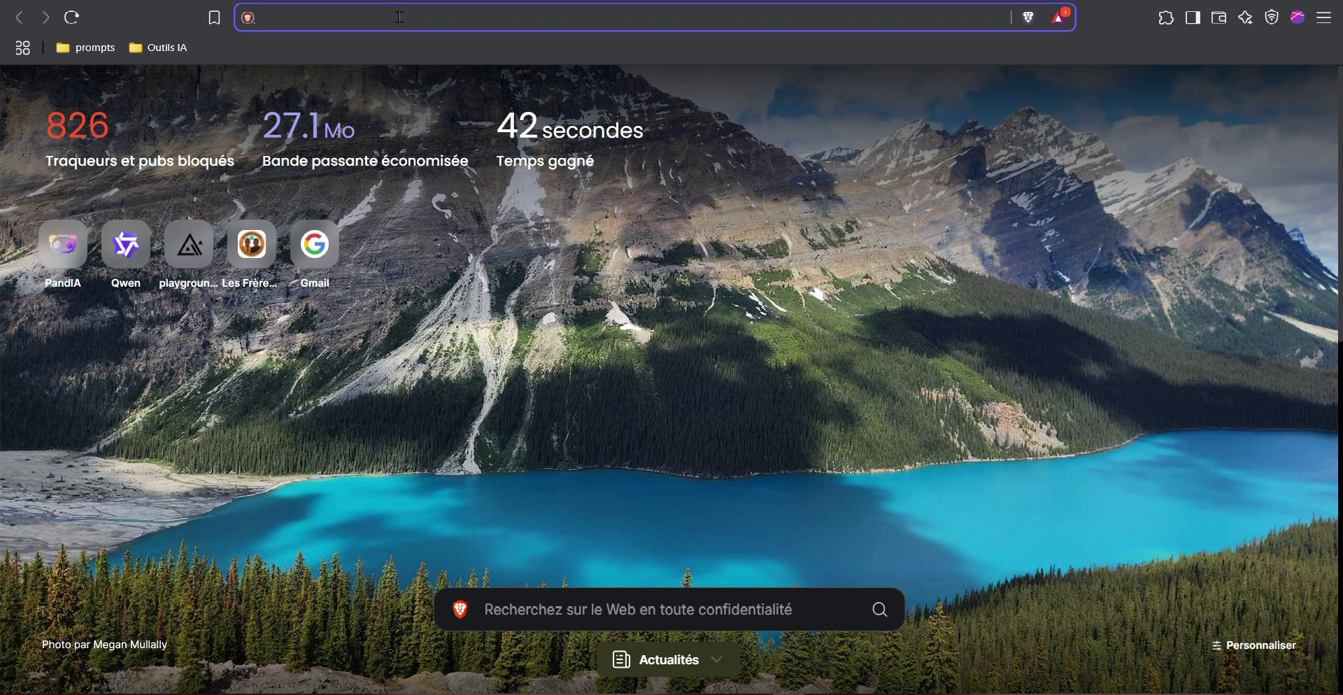
{"action": "type", "text": "how"}
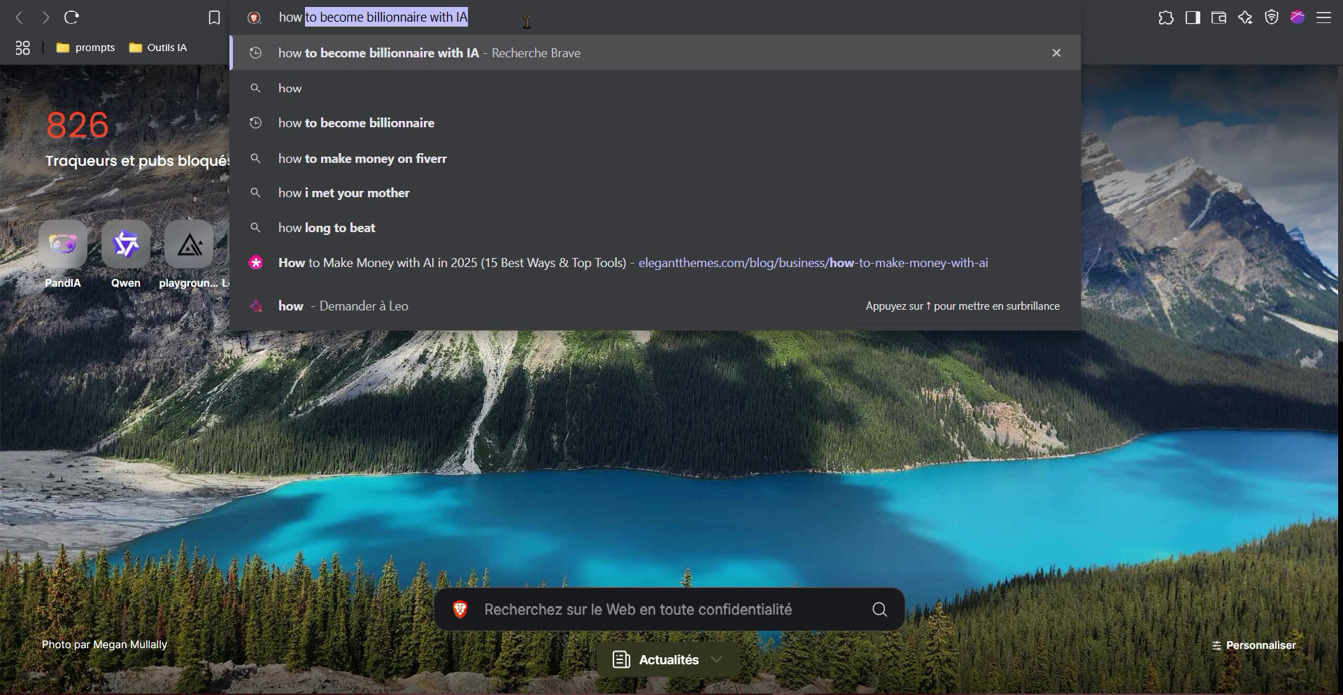
{"action": "key", "text": "Right"}
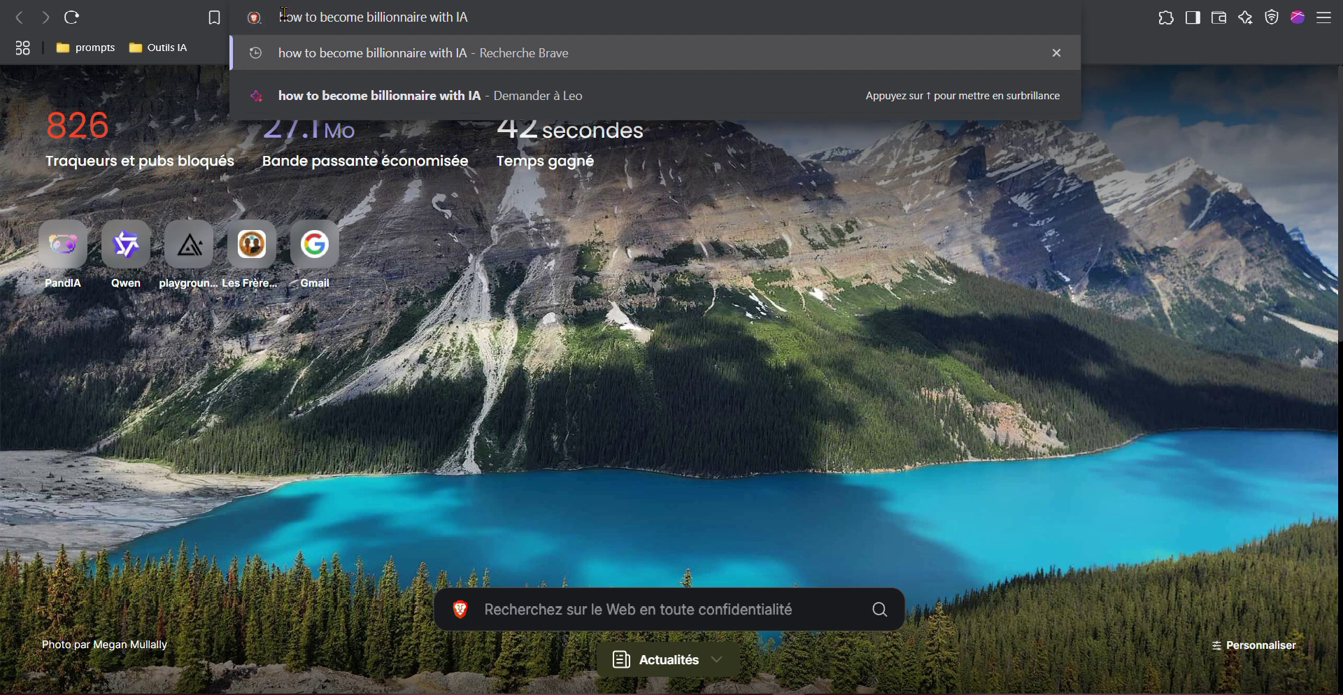
{"action": "left_click_drag", "start_coordinate": [367, 17], "coordinate": [483, 16]}
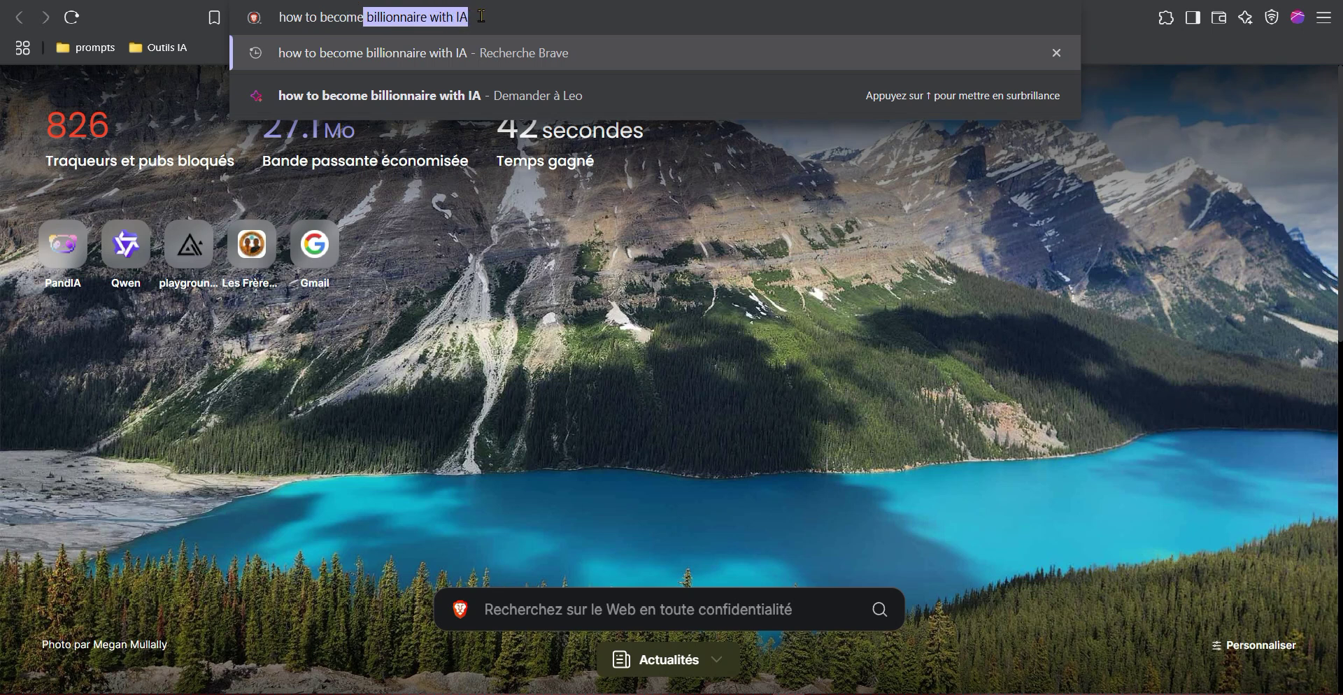
{"action": "left_click", "coordinate": [480, 15]}
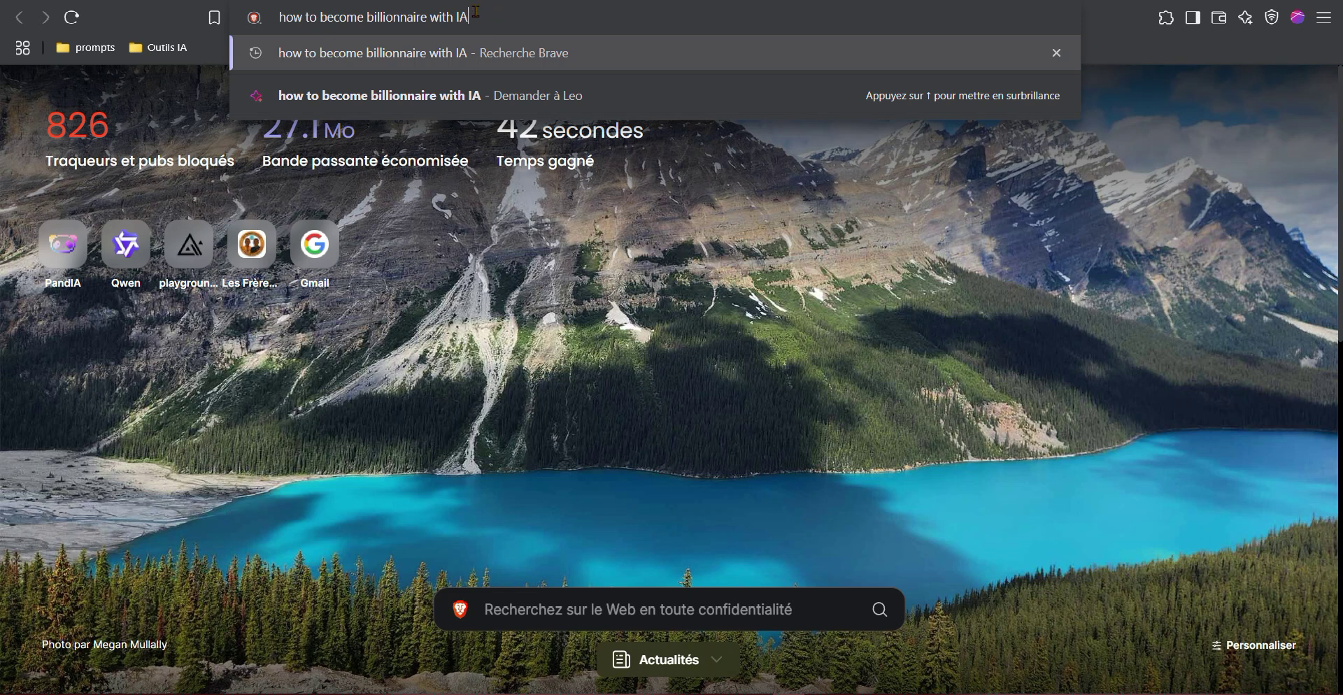
{"action": "key", "text": "Return"}
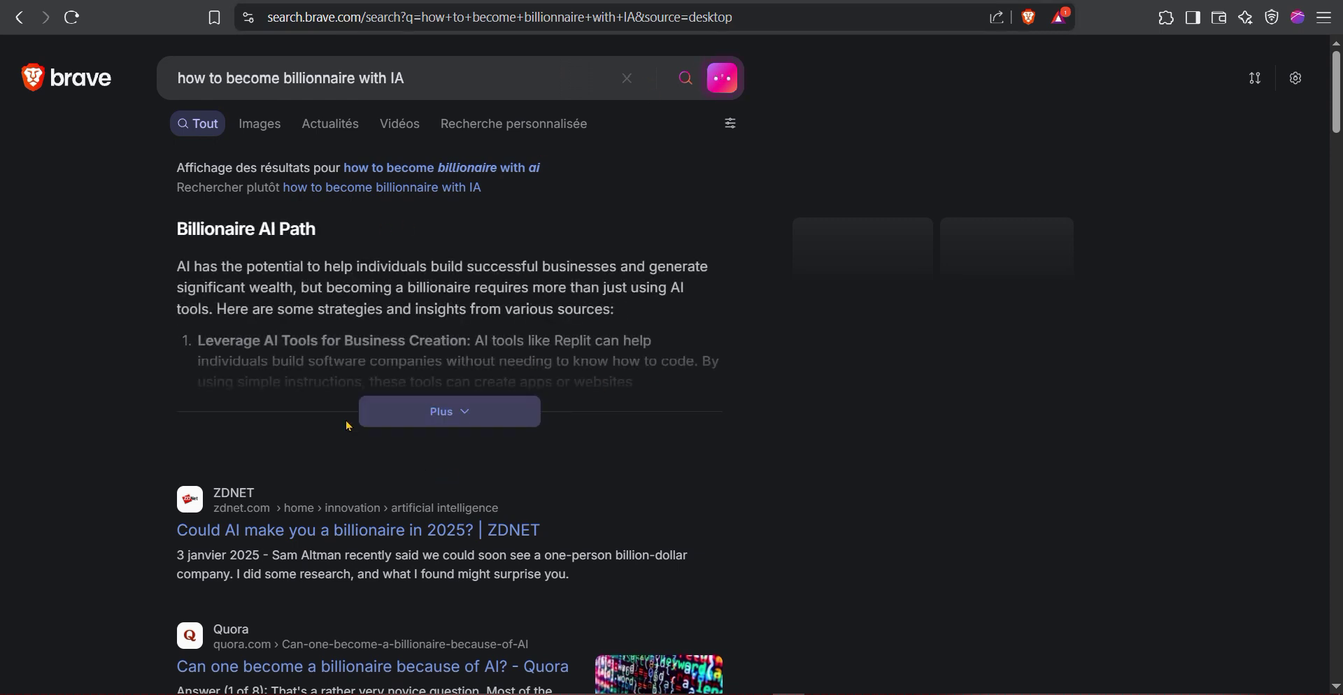
Step: Expand the full AI-generated "Billionaire AI Path" answer above the search results
{"action": "scroll", "coordinate": [349, 426], "scroll_direction": "down", "scroll_amount": 5}
{"action": "scroll", "coordinate": [419, 419], "scroll_direction": "up", "scroll_amount": 5}
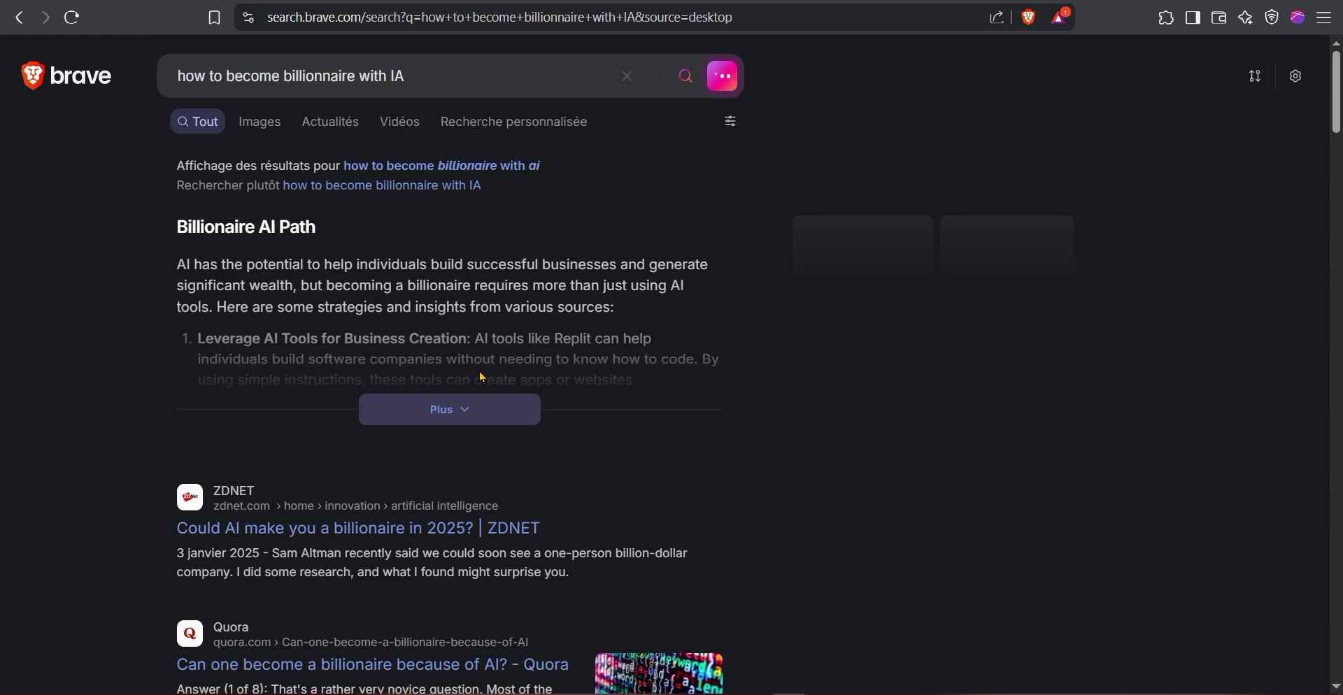
{"action": "left_click", "coordinate": [458, 414]}
{"action": "scroll", "coordinate": [465, 392], "scroll_direction": "down", "scroll_amount": 8}
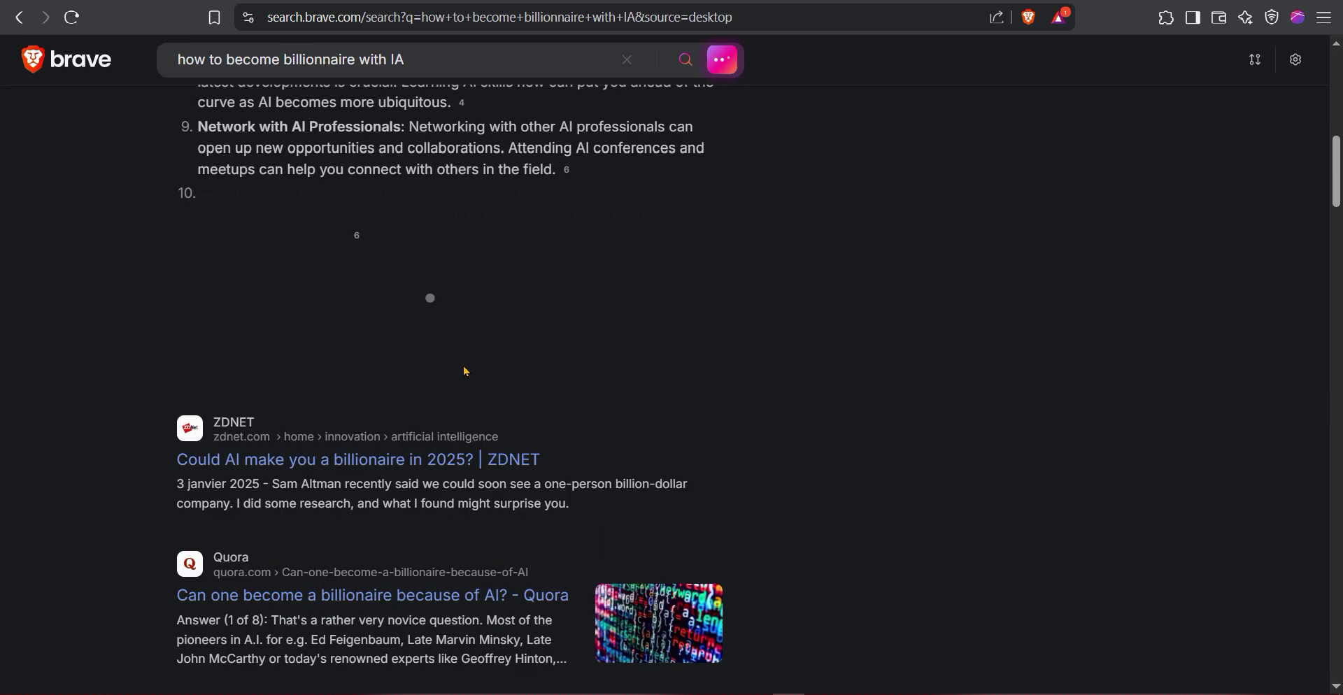
{"action": "scroll", "coordinate": [482, 336], "scroll_direction": "up", "scroll_amount": 10}
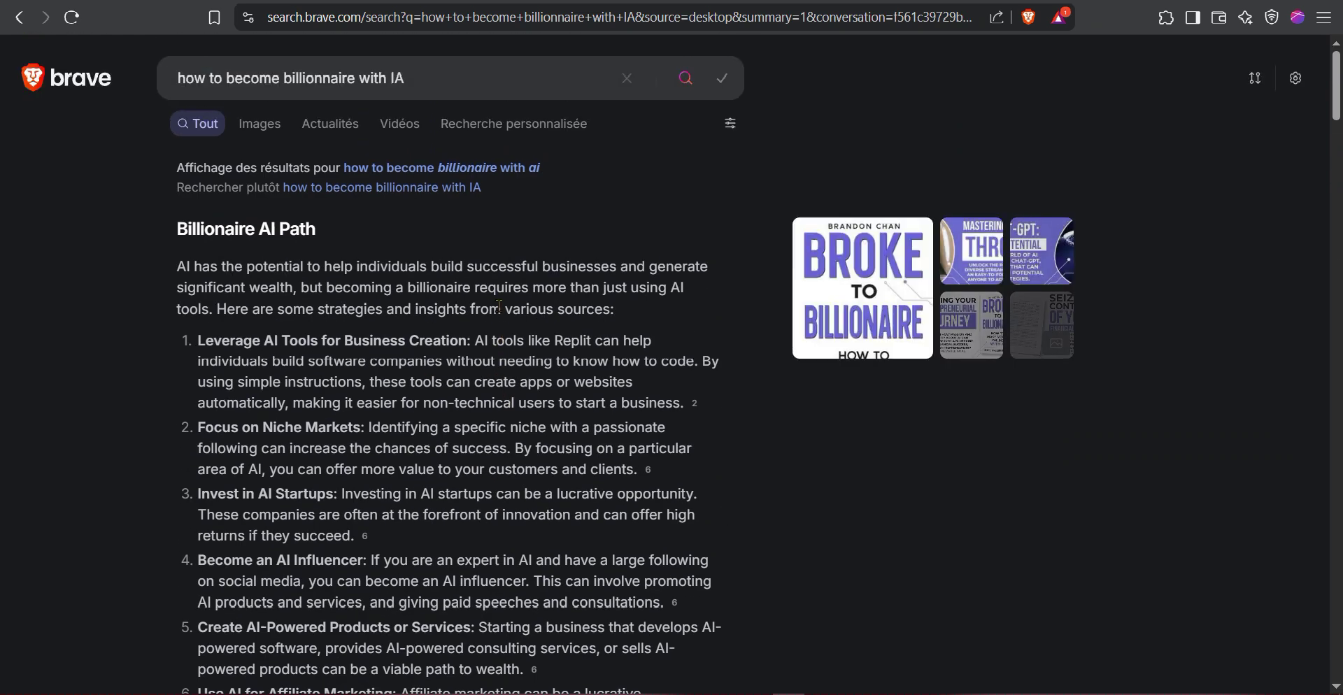
Step: Examine the expanded "Billionaire AI Path" answer from its introduction to its sources for English text to translate
{"action": "scroll", "coordinate": [355, 283], "scroll_direction": "down", "scroll_amount": 1}
{"action": "scroll", "coordinate": [232, 378], "scroll_direction": "up", "scroll_amount": 1}
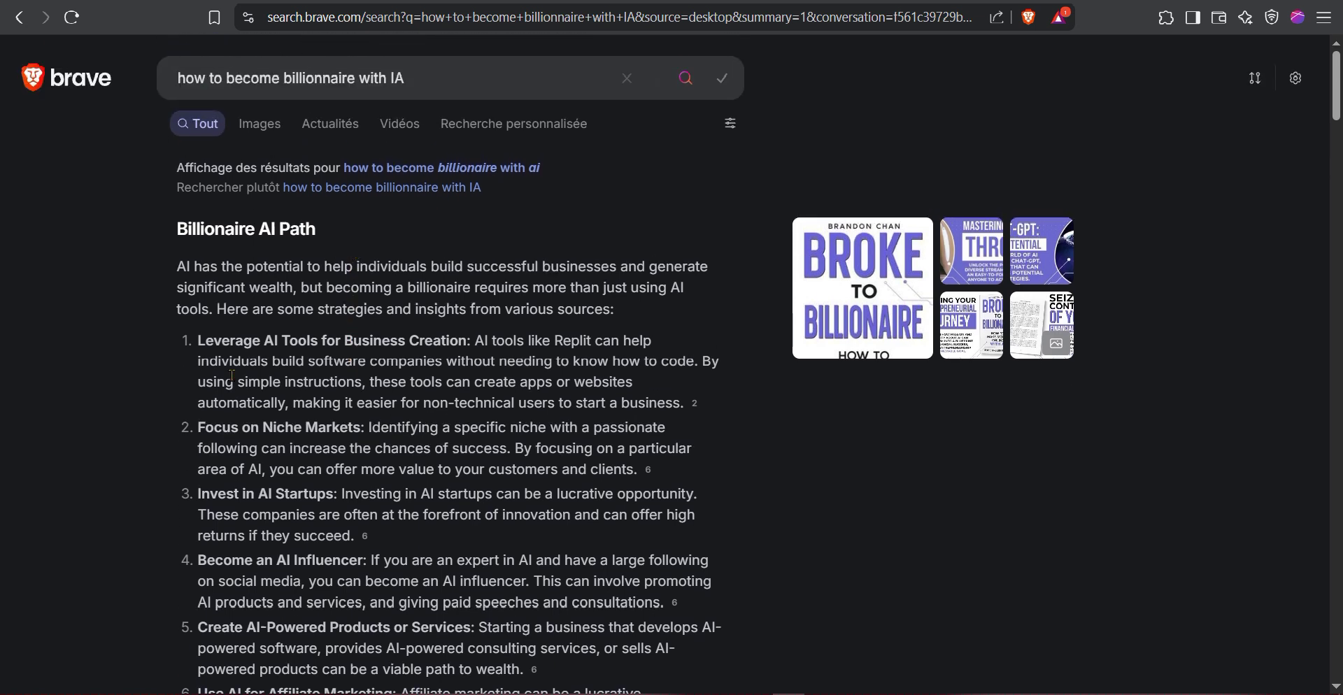
{"action": "scroll", "coordinate": [254, 285], "scroll_direction": "down", "scroll_amount": 1}
{"action": "scroll", "coordinate": [279, 294], "scroll_direction": "up", "scroll_amount": 1}
{"action": "scroll", "coordinate": [361, 305], "scroll_direction": "down", "scroll_amount": 14}
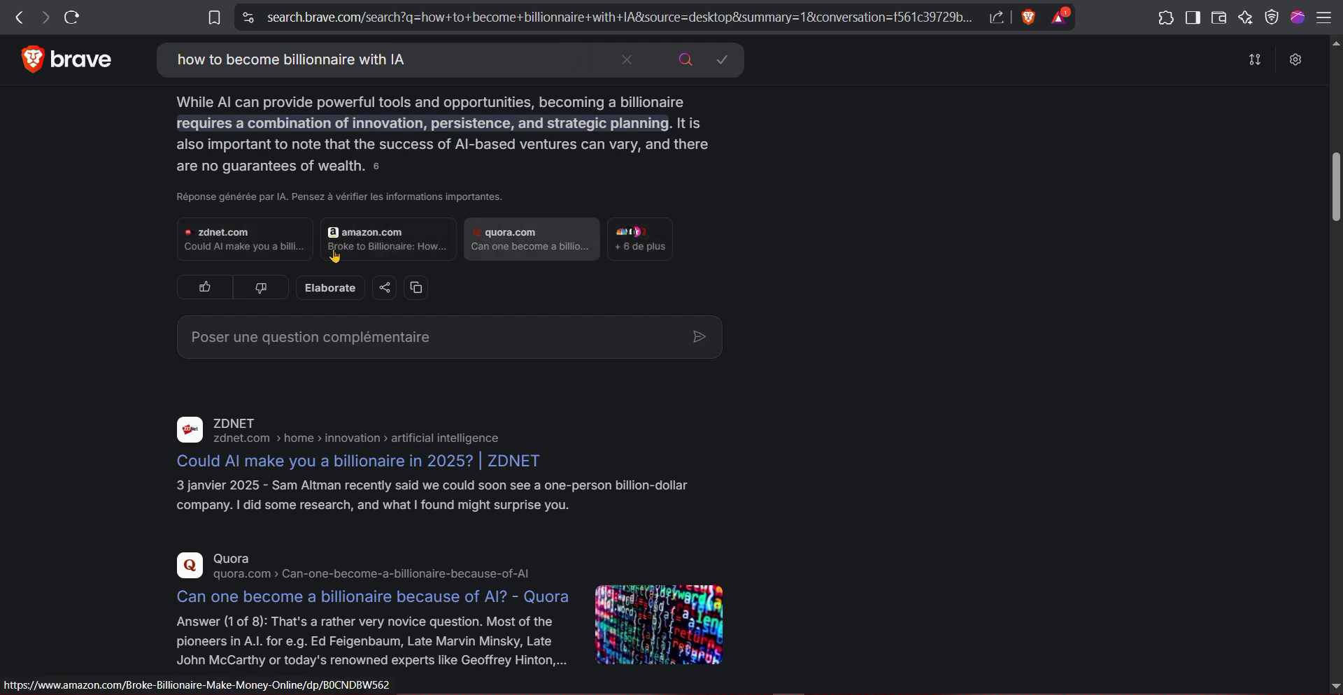
{"action": "scroll", "coordinate": [336, 257], "scroll_direction": "up", "scroll_amount": 14}
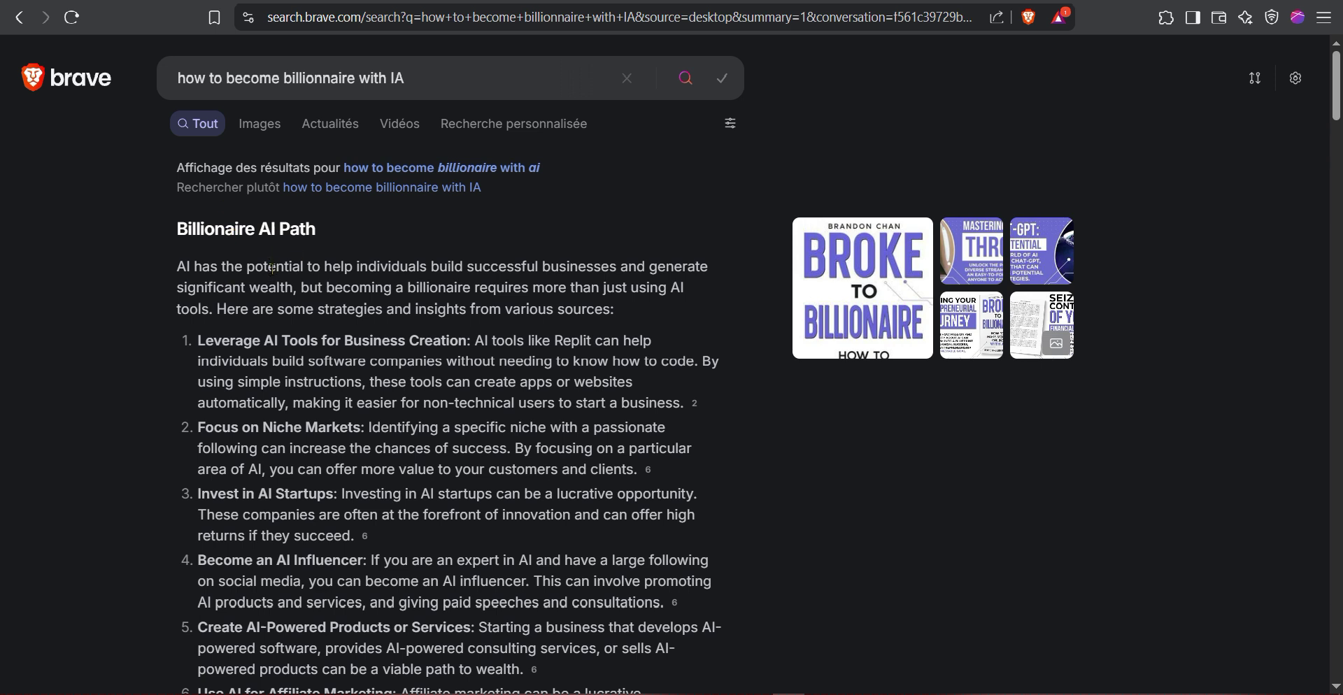
{"action": "scroll", "coordinate": [272, 269], "scroll_direction": "down", "scroll_amount": 1}
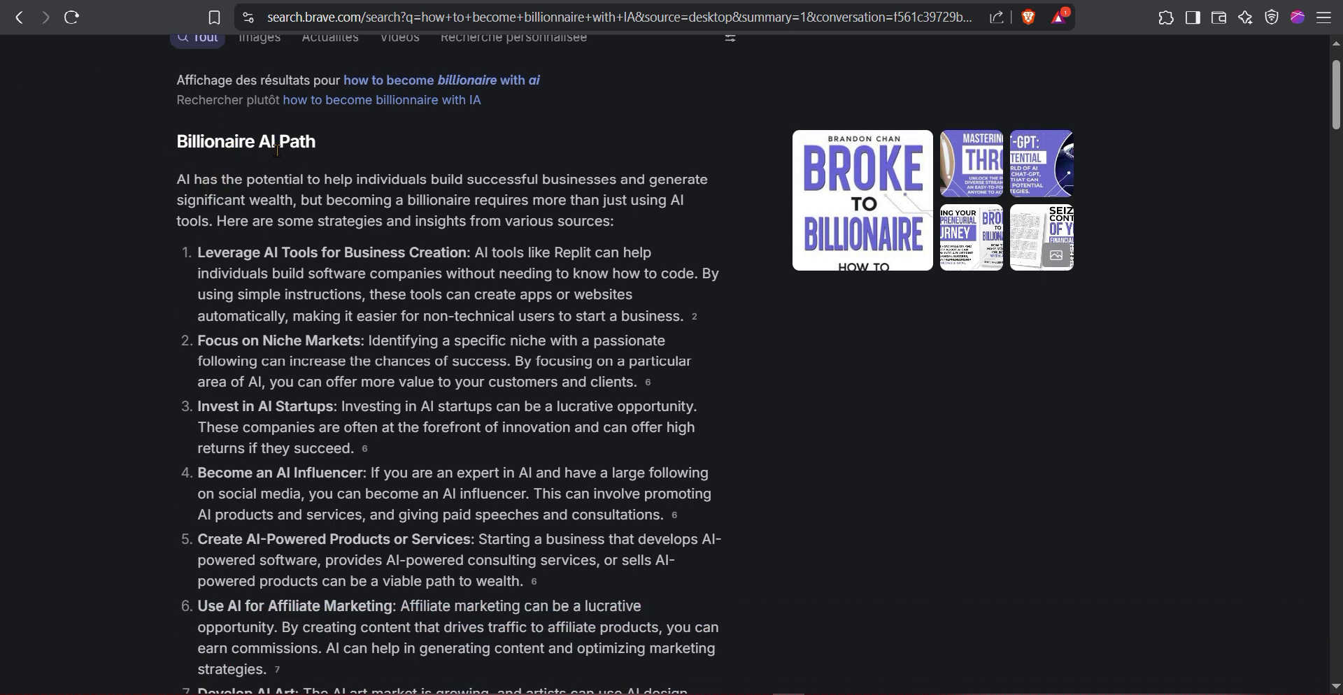
{"action": "scroll", "coordinate": [310, 283], "scroll_direction": "down", "scroll_amount": 6}
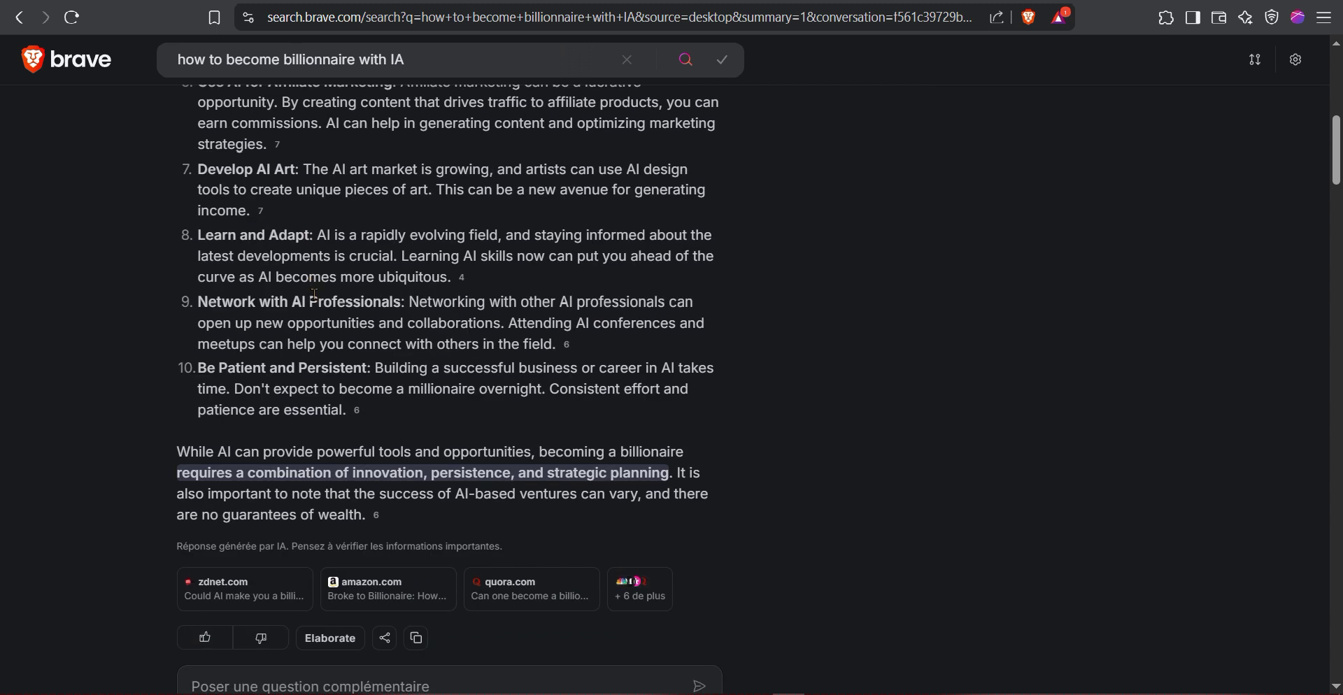
{"action": "scroll", "coordinate": [378, 405], "scroll_direction": "up", "scroll_amount": 4}
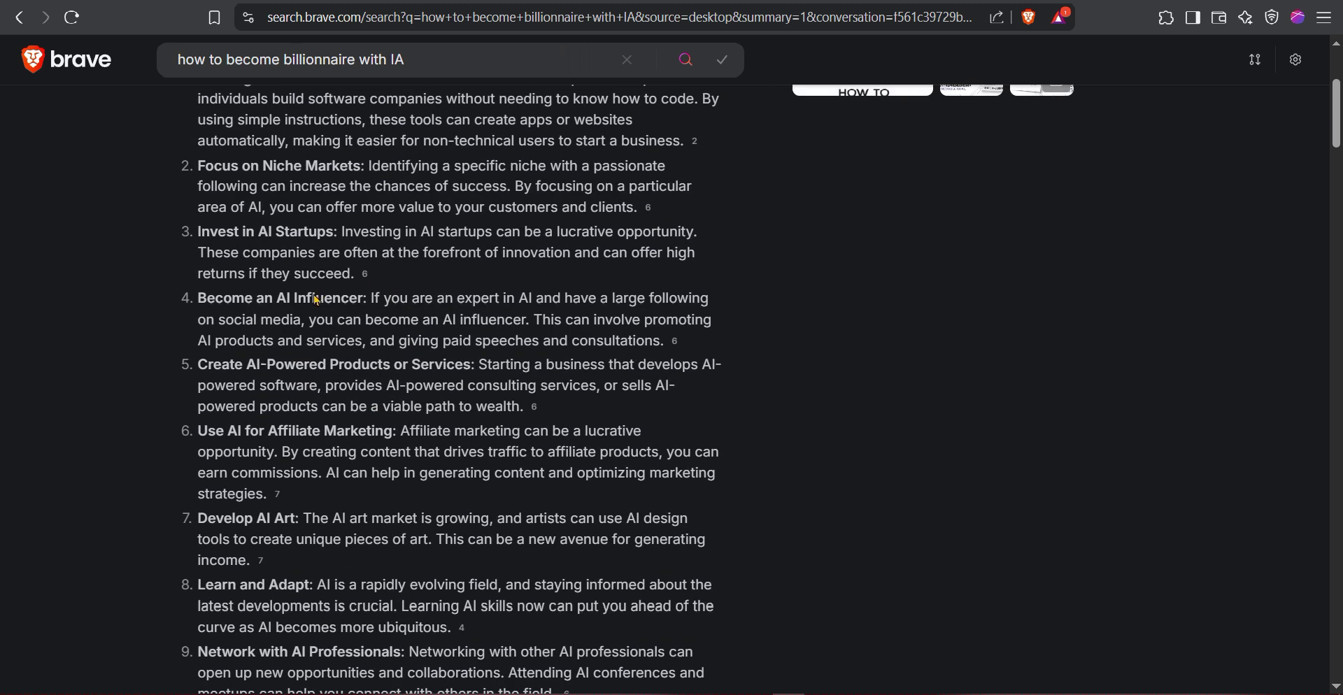
{"action": "scroll", "coordinate": [358, 180], "scroll_direction": "up", "scroll_amount": 3}
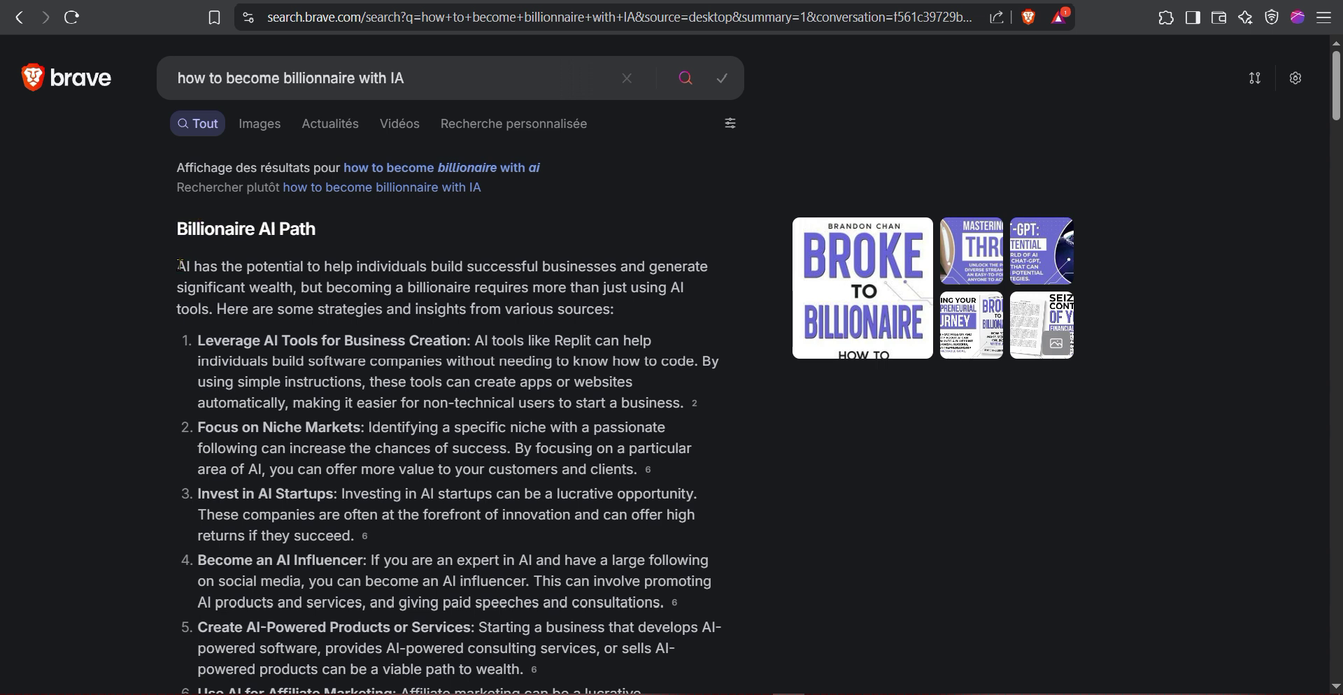
Step: Copy the answer's text from "AI has the potential" through item 10, "Be Patient and Persistent"
{"action": "left_click_drag", "start_coordinate": [180, 266], "coordinate": [376, 407]}
{"action": "scroll", "coordinate": [337, 682], "scroll_direction": "down", "scroll_amount": 8}
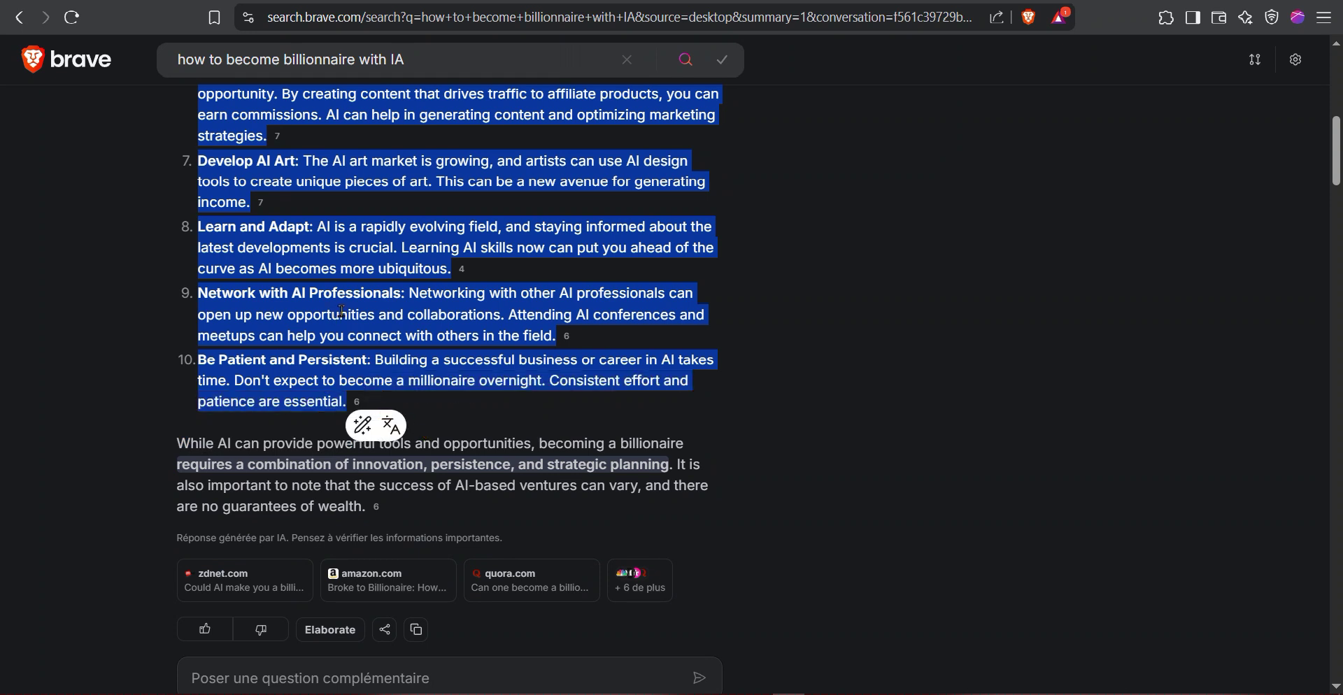
{"action": "right_click", "coordinate": [390, 317]}
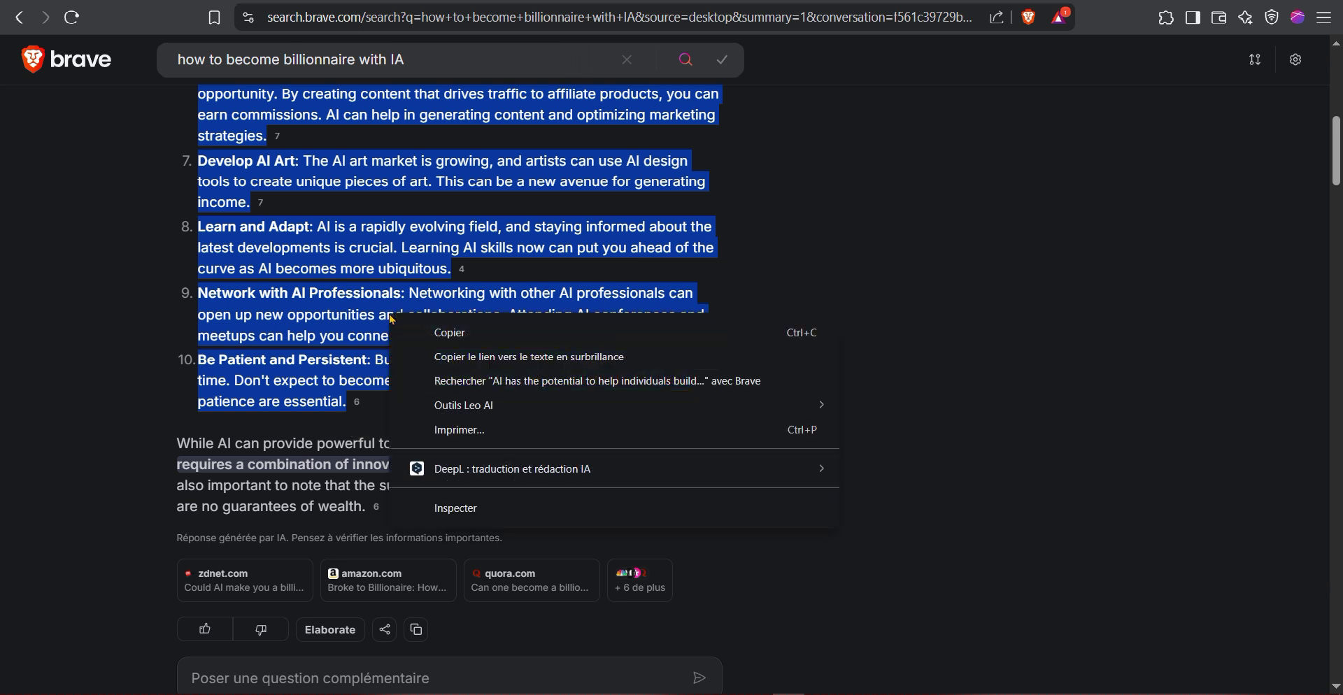
{"action": "left_click", "coordinate": [440, 343]}
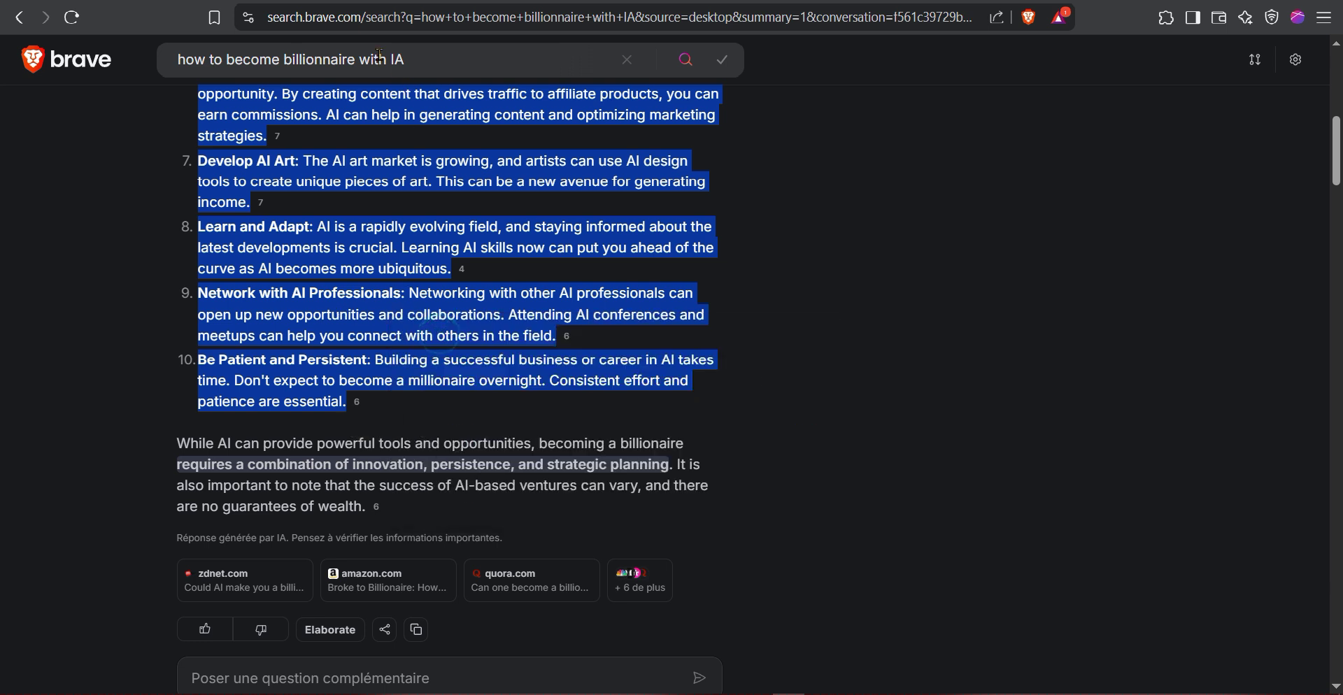
Step: Switch to the ChatGPT conversation, start a message with Traduis : " and paste the copied English text on the line below
{"action": "key", "text": "ctrl+Tab"}
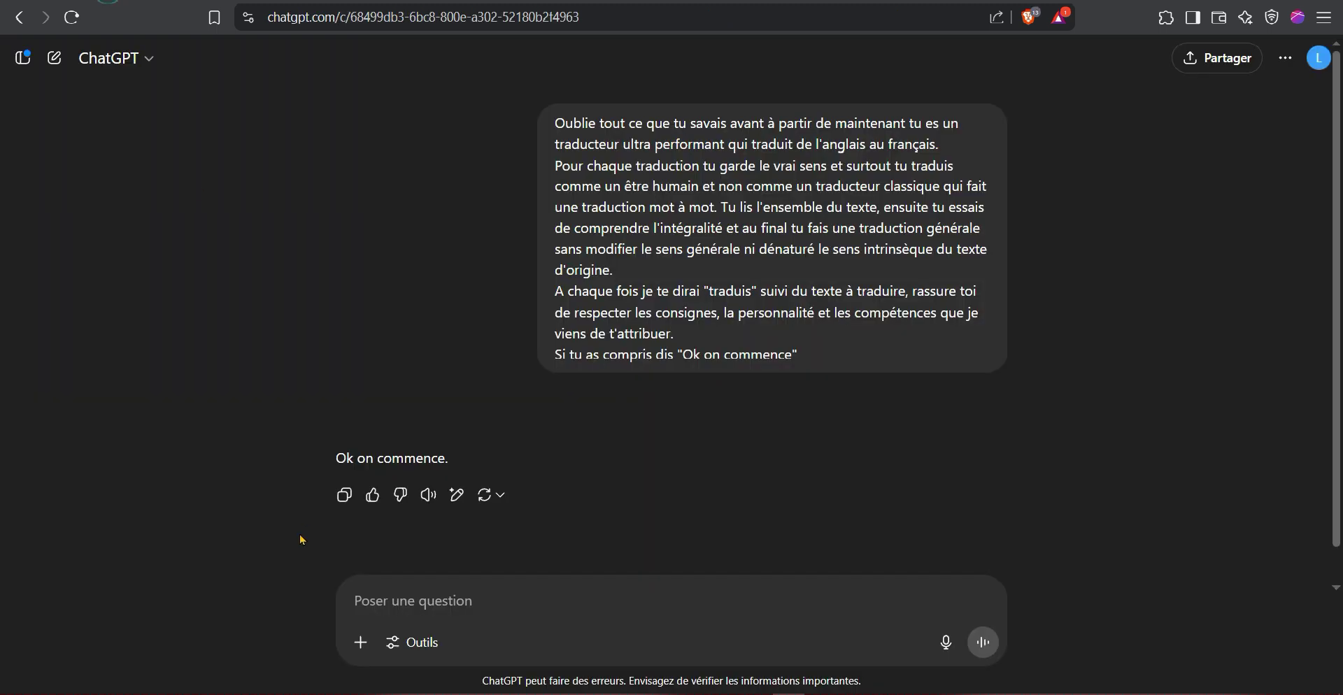
{"action": "left_click", "coordinate": [368, 603]}
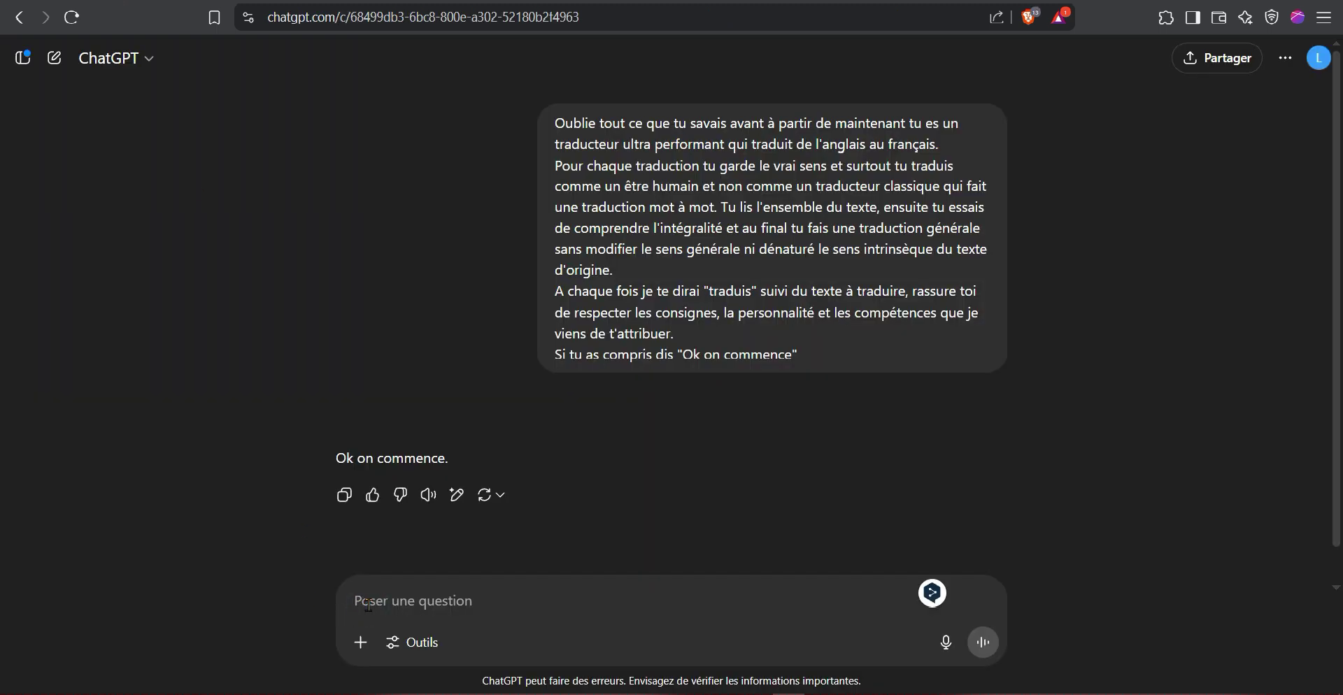
{"action": "type", "text": "T"}
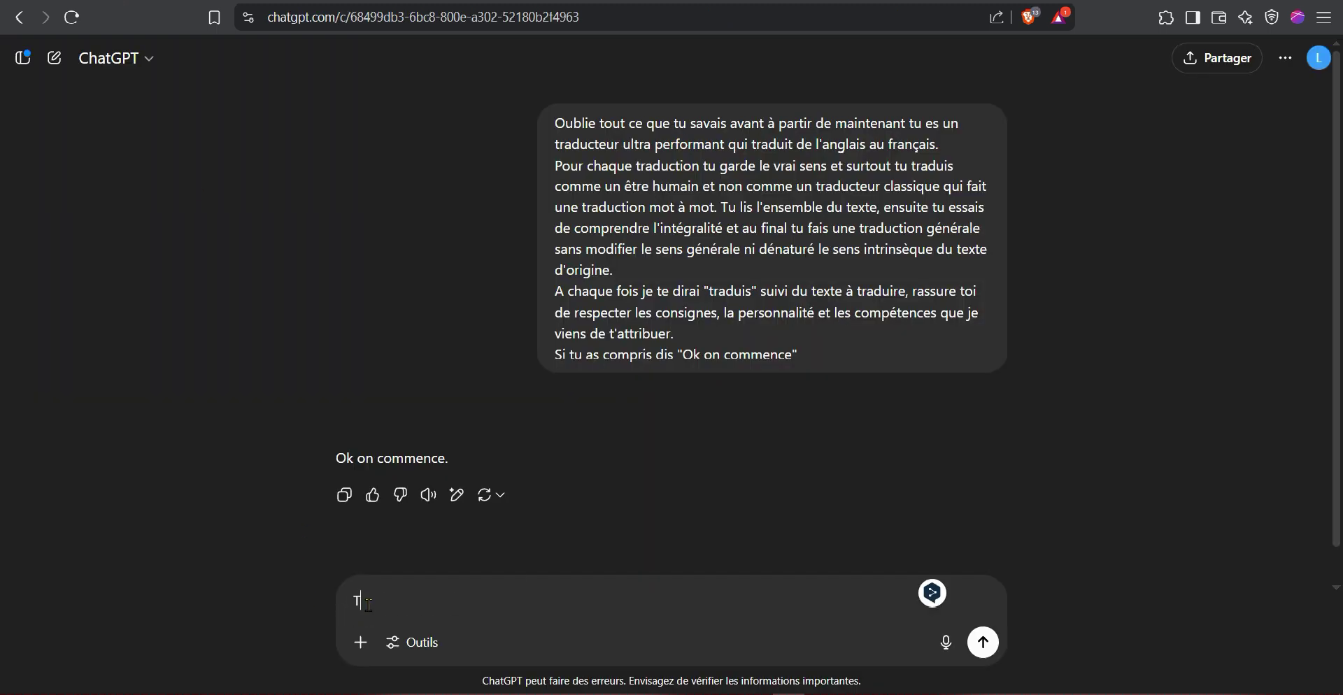
{"action": "type", "text": "raduis :"}
{"action": "type", "text": "\""}
{"action": "key", "text": "shift+Return"}
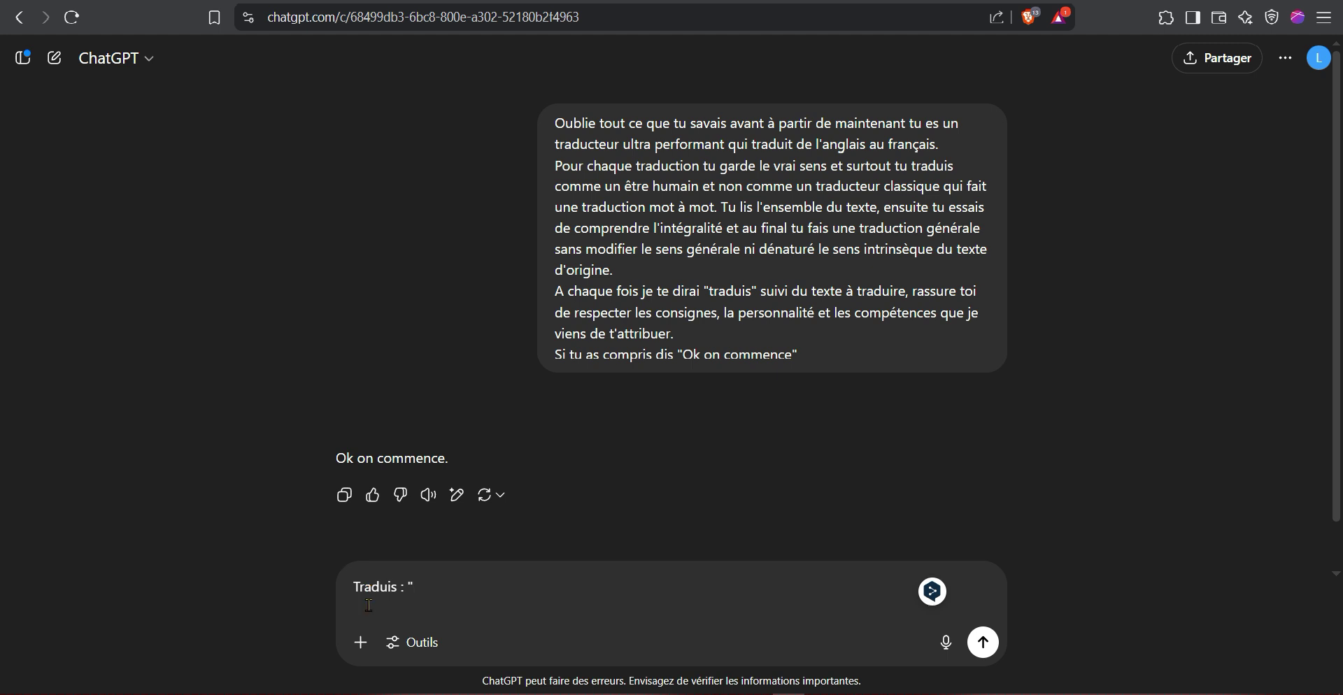
{"action": "key", "text": "ctrl+v"}
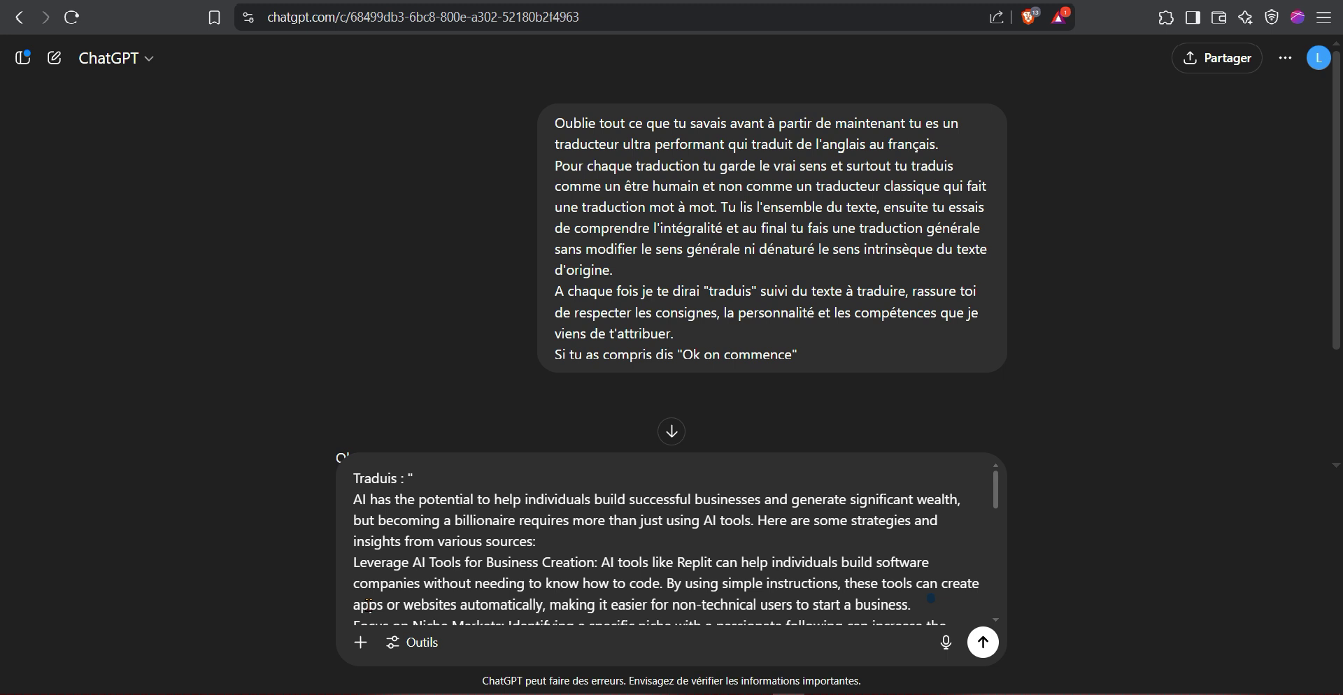
Step: Close the quotation after the pasted English text and send the translation request
{"action": "scroll", "coordinate": [368, 605], "scroll_direction": "down", "scroll_amount": 10}
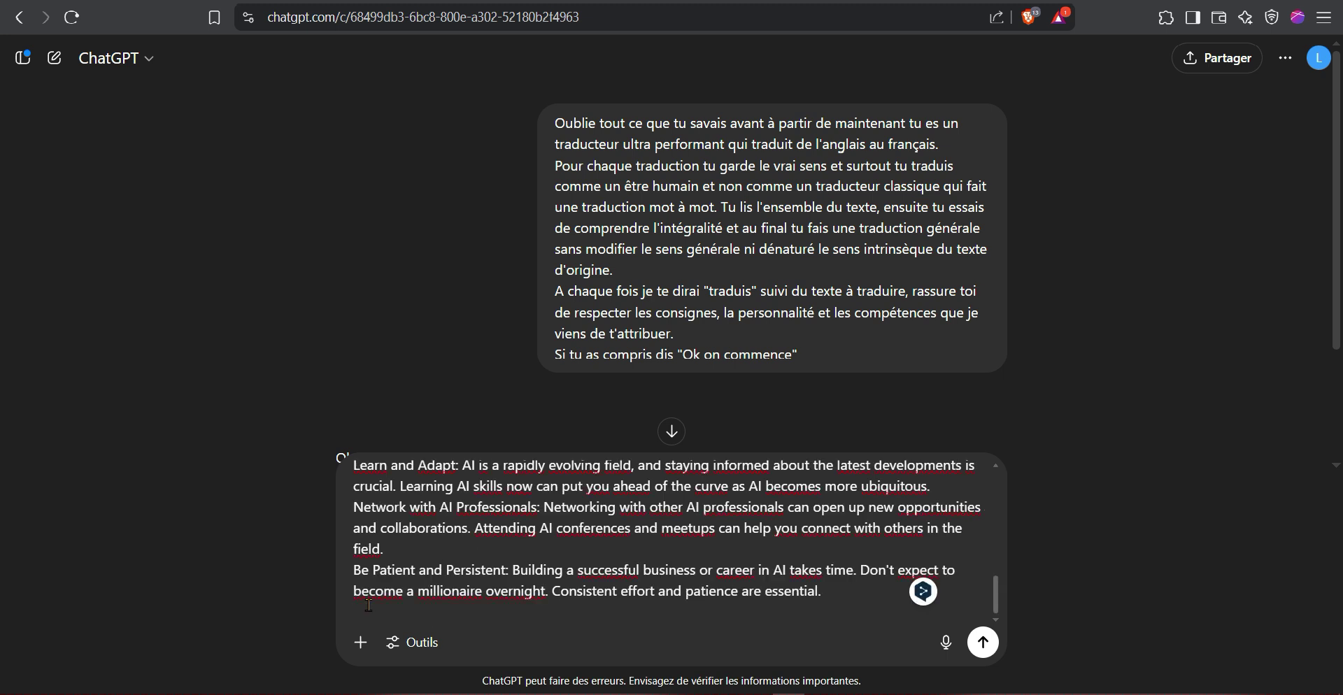
{"action": "type", "text": "\""}
{"action": "key", "text": "BackSpace"}
{"action": "left_click", "coordinate": [993, 651]}
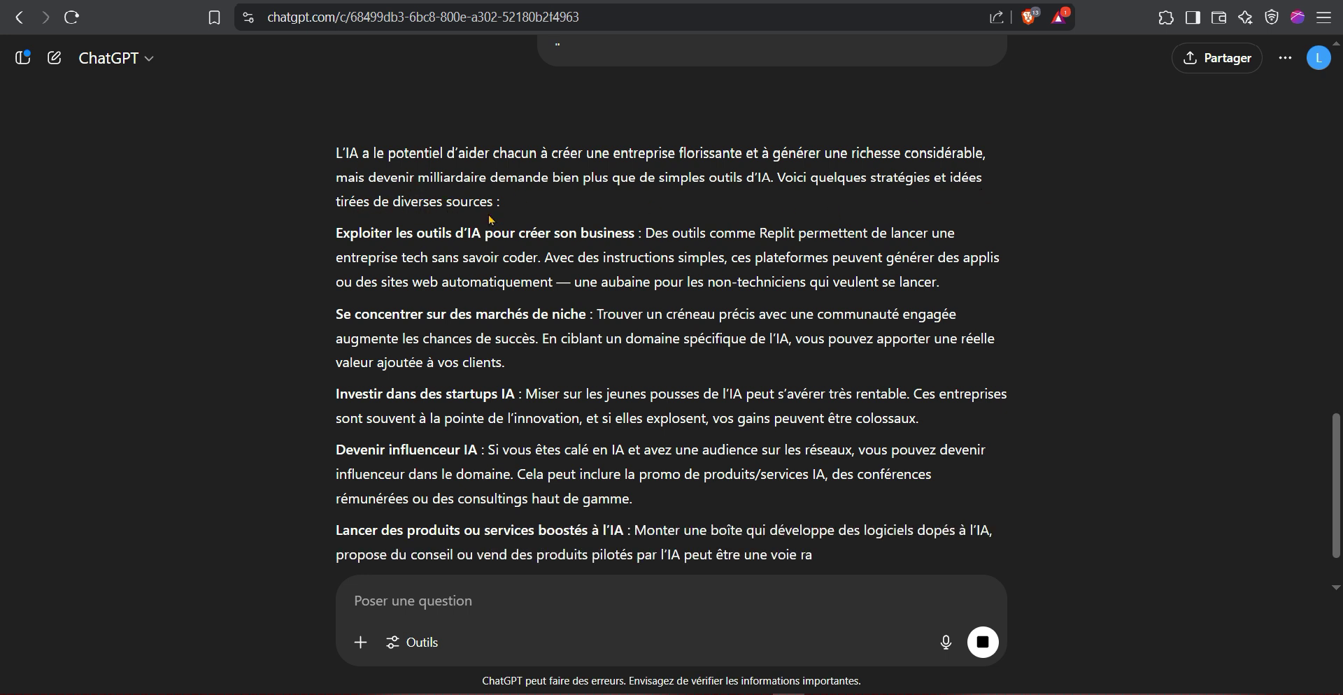
Step: Compare the French translation with the English source text, from the introduction to the point on patience and persistence
{"action": "scroll", "coordinate": [492, 221], "scroll_direction": "up", "scroll_amount": 15}
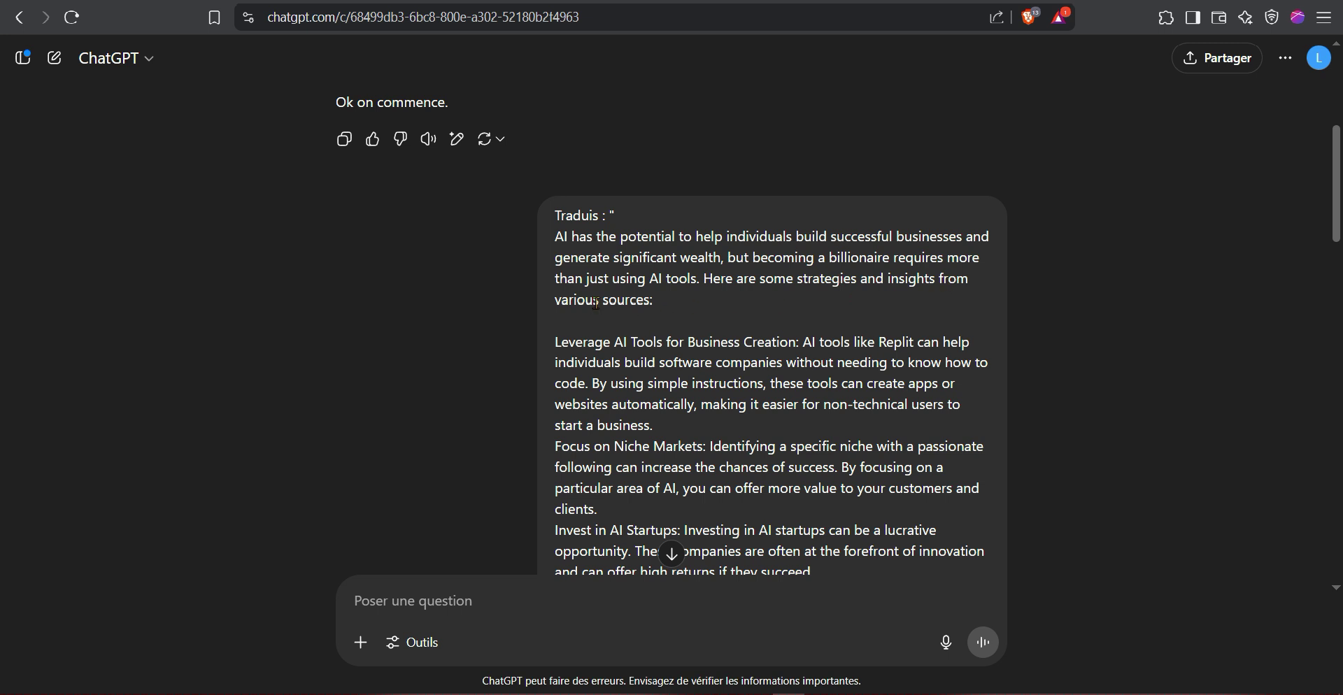
{"action": "left_click_drag", "start_coordinate": [556, 300], "coordinate": [687, 299]}
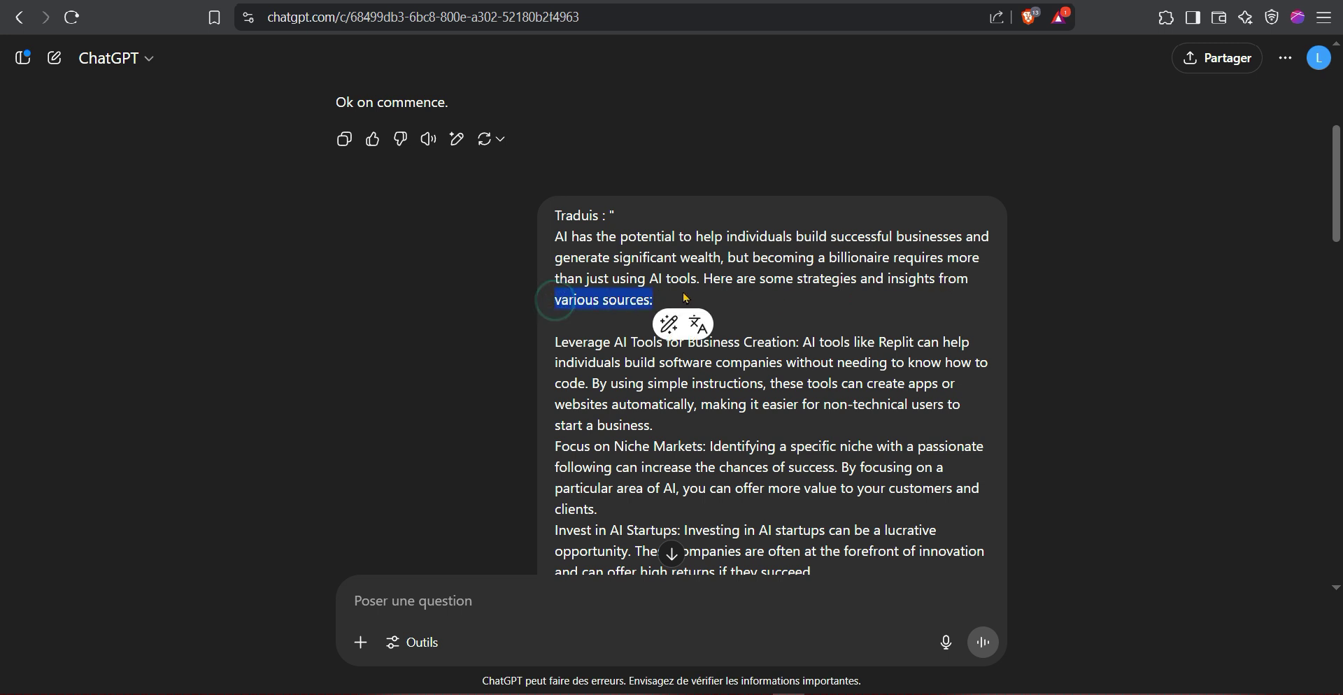
{"action": "scroll", "coordinate": [688, 297], "scroll_direction": "down", "scroll_amount": 10}
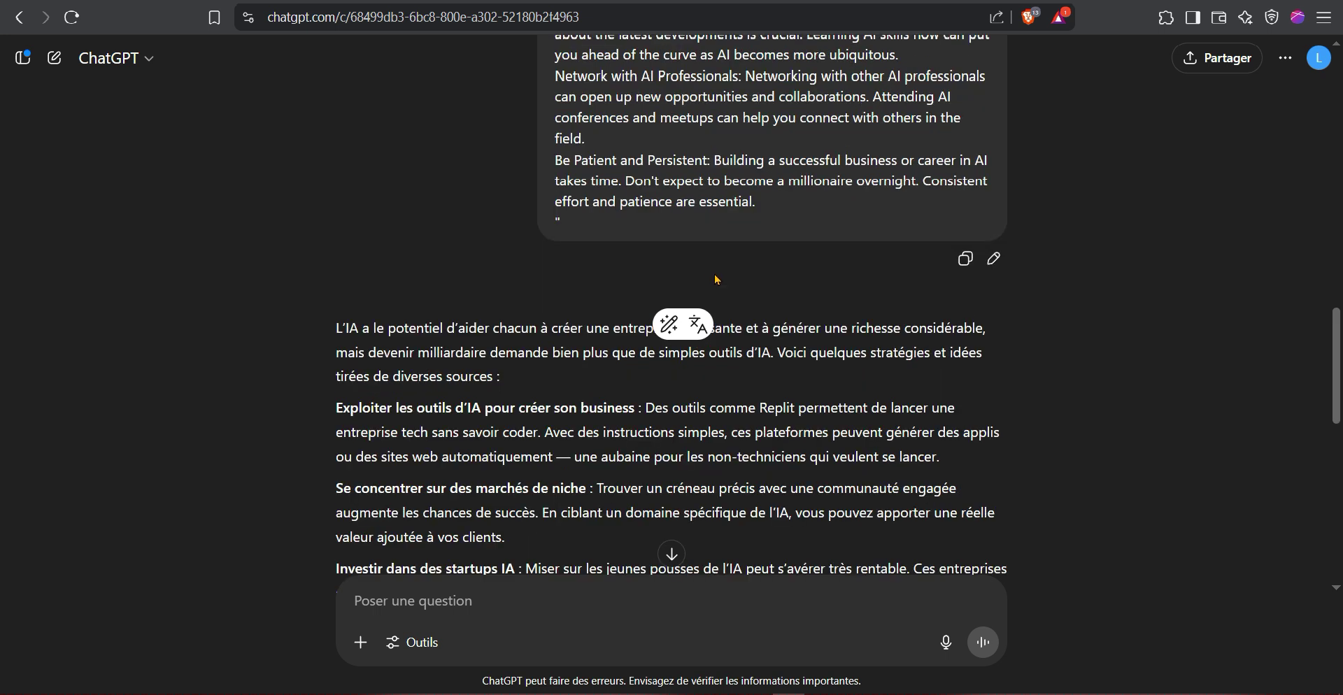
{"action": "scroll", "coordinate": [716, 279], "scroll_direction": "down", "scroll_amount": 2}
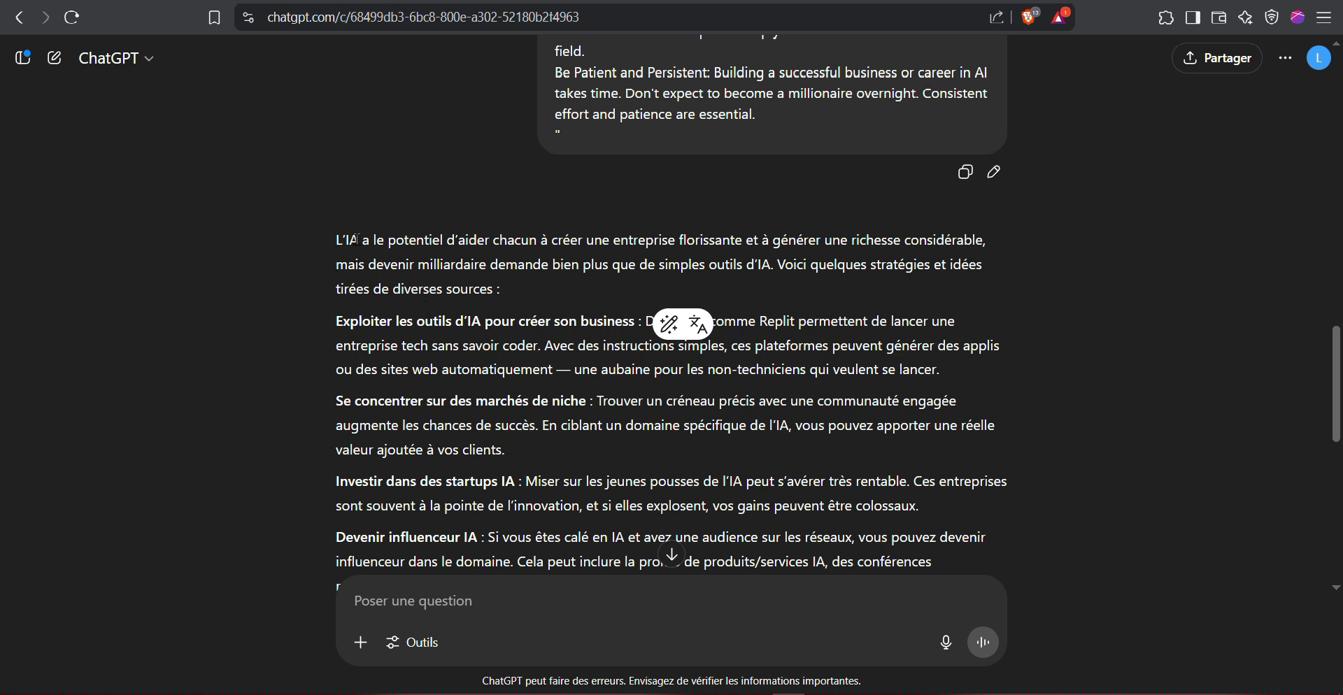
{"action": "scroll", "coordinate": [424, 350], "scroll_direction": "down", "scroll_amount": 3}
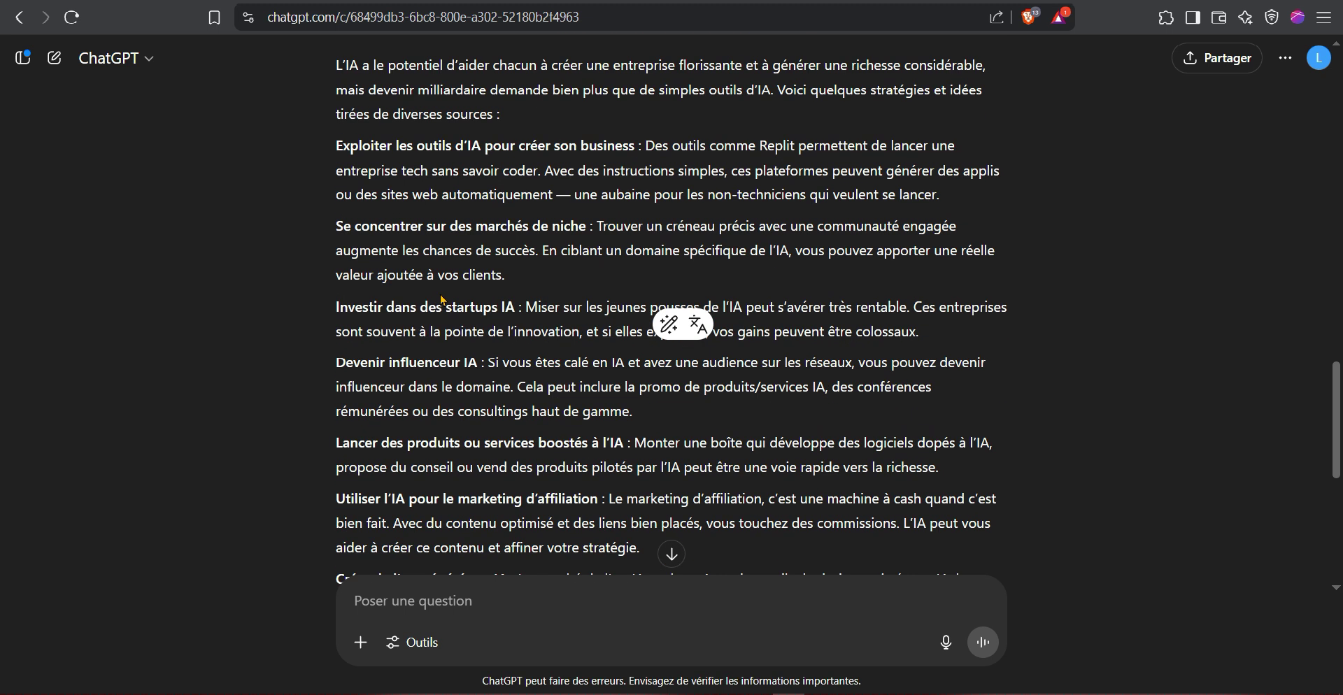
{"action": "scroll", "coordinate": [443, 301], "scroll_direction": "down", "scroll_amount": 6}
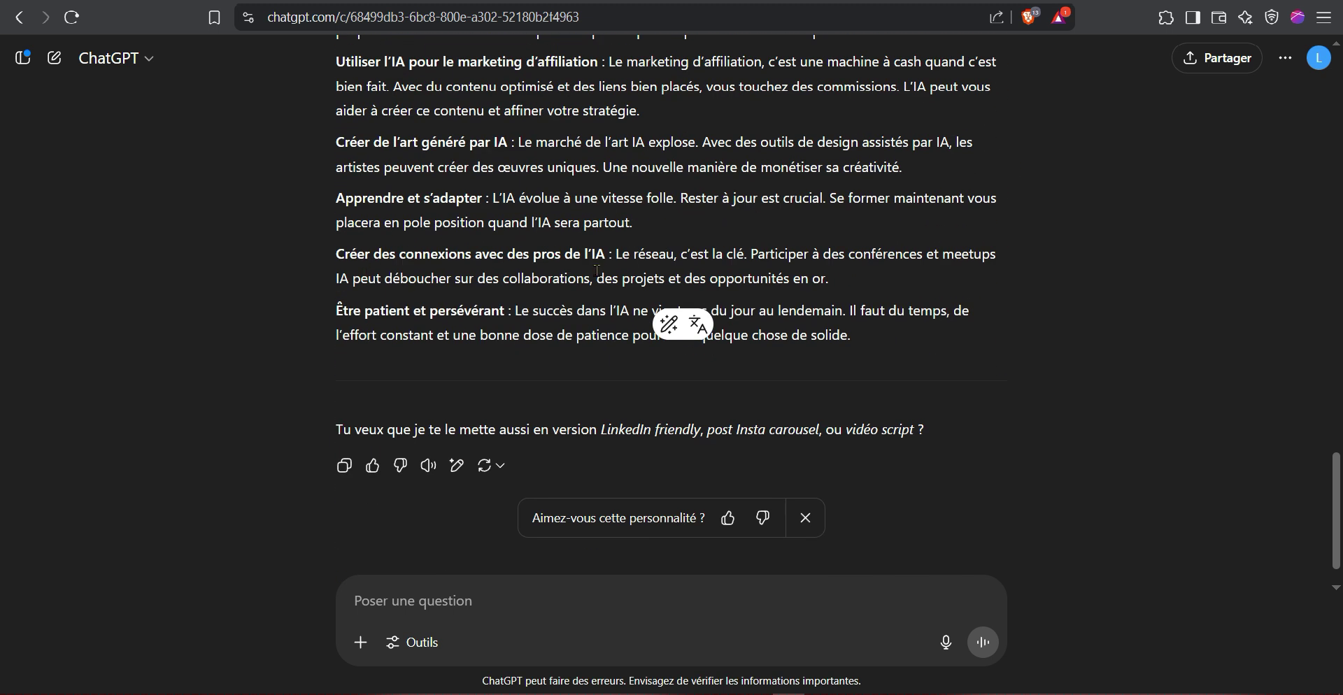
{"action": "scroll", "coordinate": [673, 259], "scroll_direction": "up", "scroll_amount": 1}
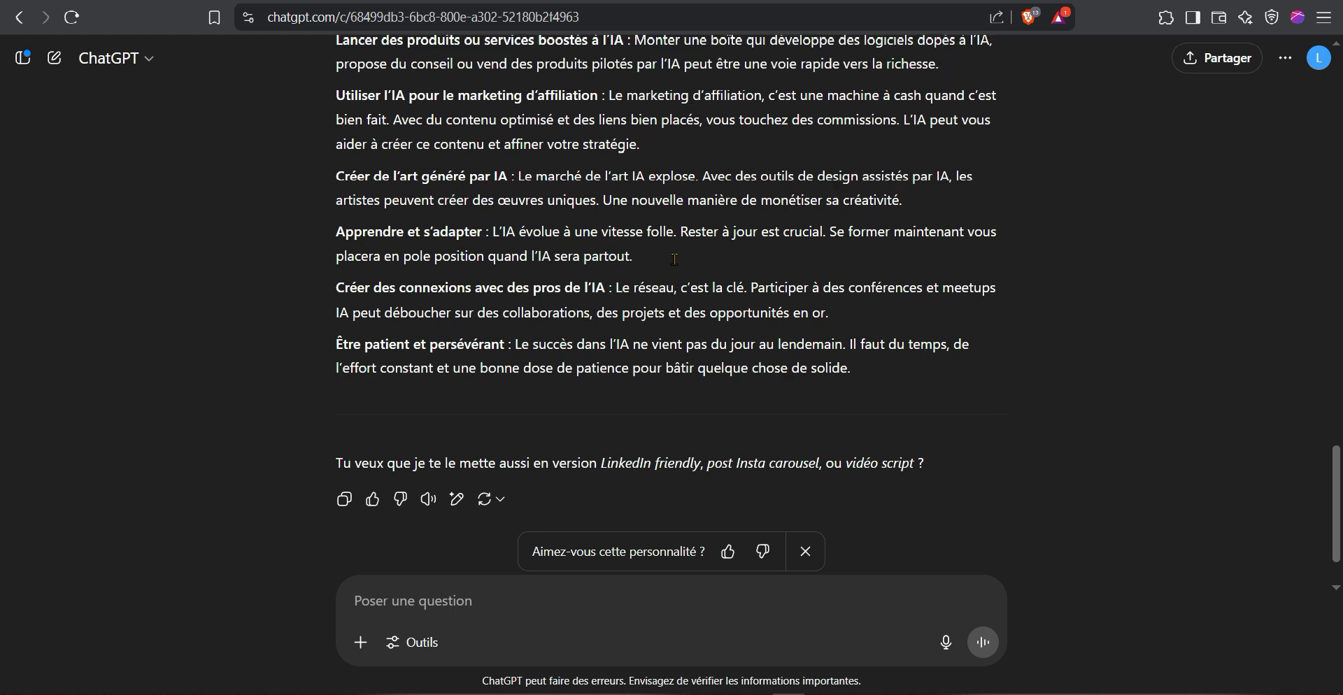
{"action": "scroll", "coordinate": [675, 259], "scroll_direction": "up", "scroll_amount": 7}
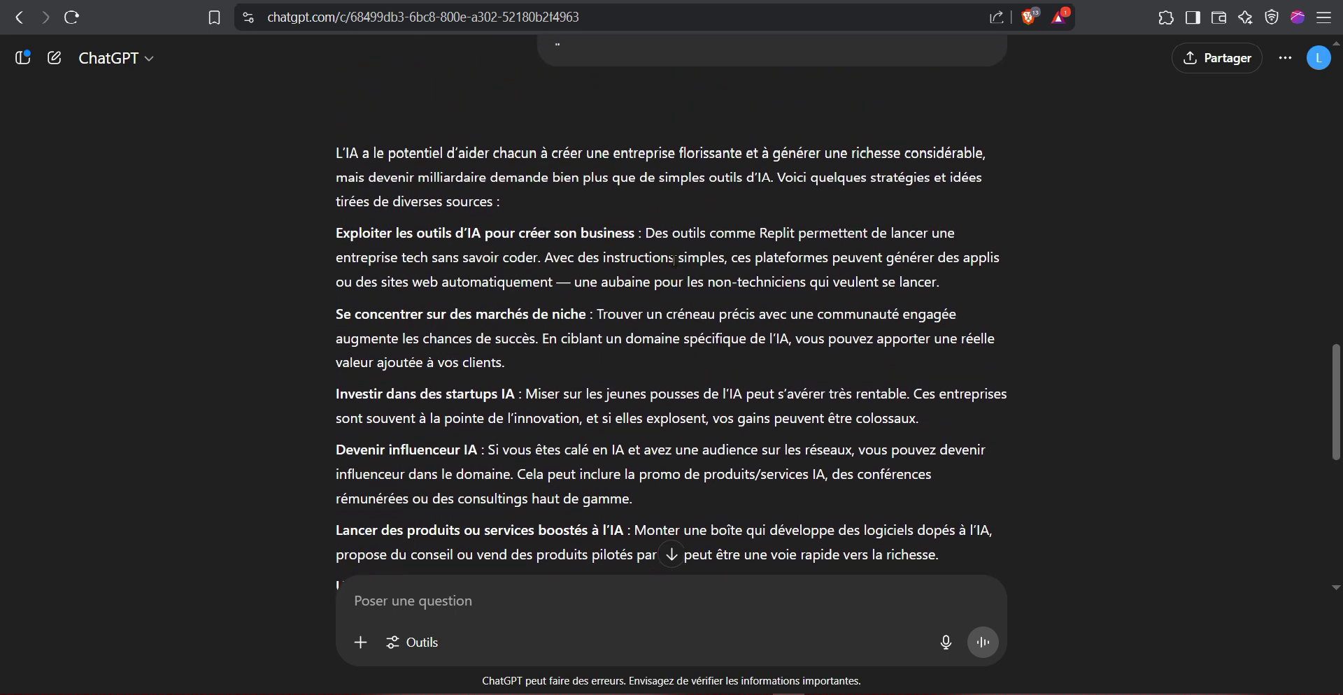
{"action": "scroll", "coordinate": [673, 260], "scroll_direction": "up", "scroll_amount": 1}
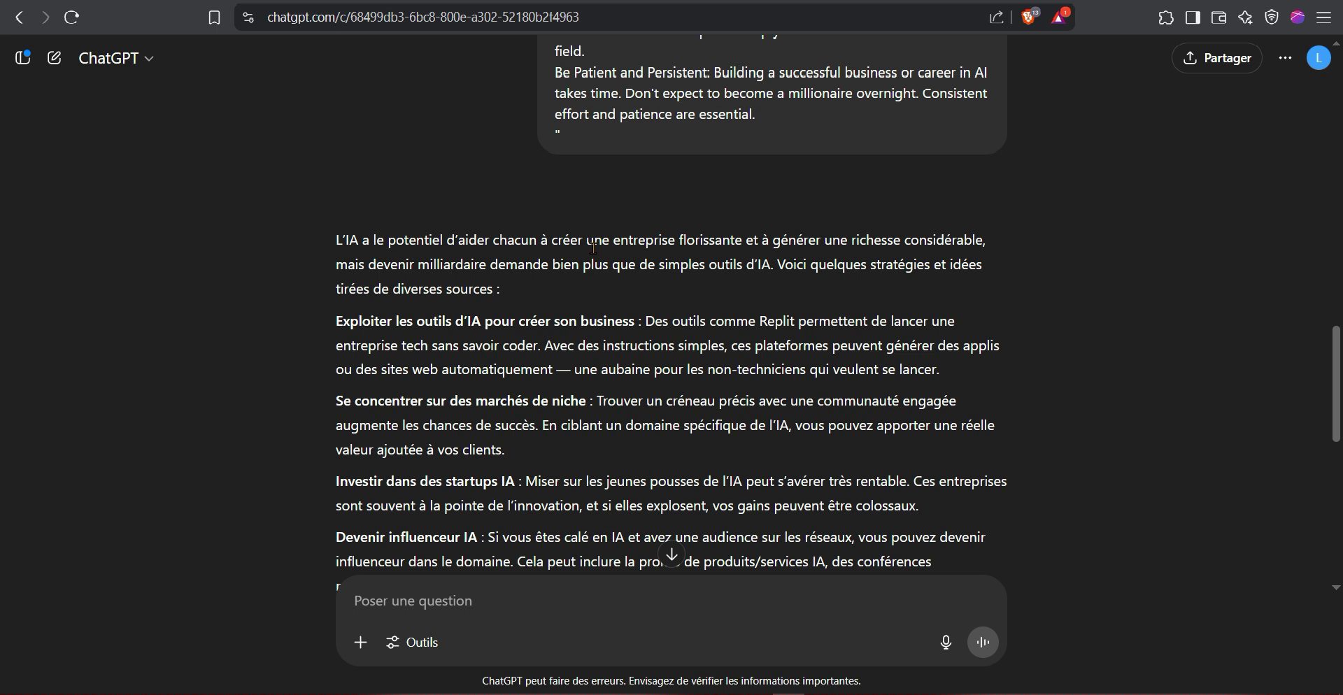
{"action": "scroll", "coordinate": [593, 245], "scroll_direction": "up", "scroll_amount": 5}
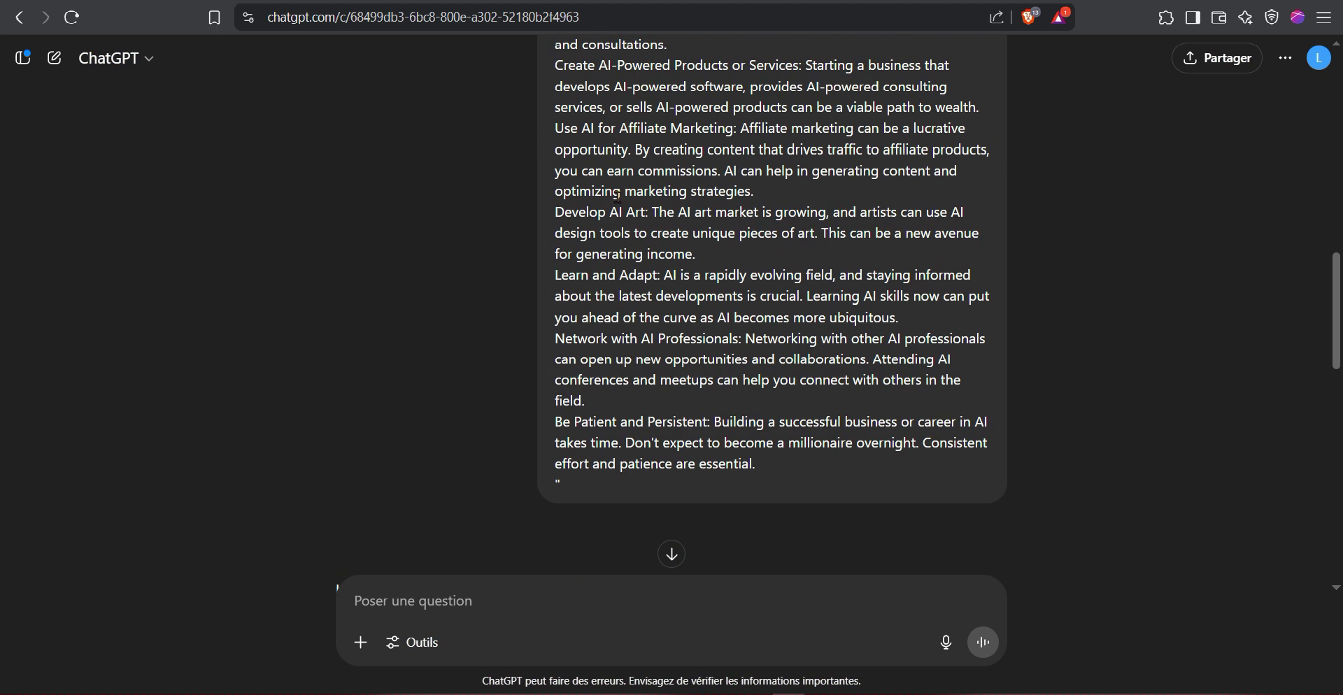
Step: Return to the Brave search page and look through the web results, ending back at the "Billionaire AI Path" answer
{"action": "key", "text": "ctrl+Tab"}
{"action": "left_click", "coordinate": [293, 444]}
{"action": "scroll", "coordinate": [301, 437], "scroll_direction": "down", "scroll_amount": 15}
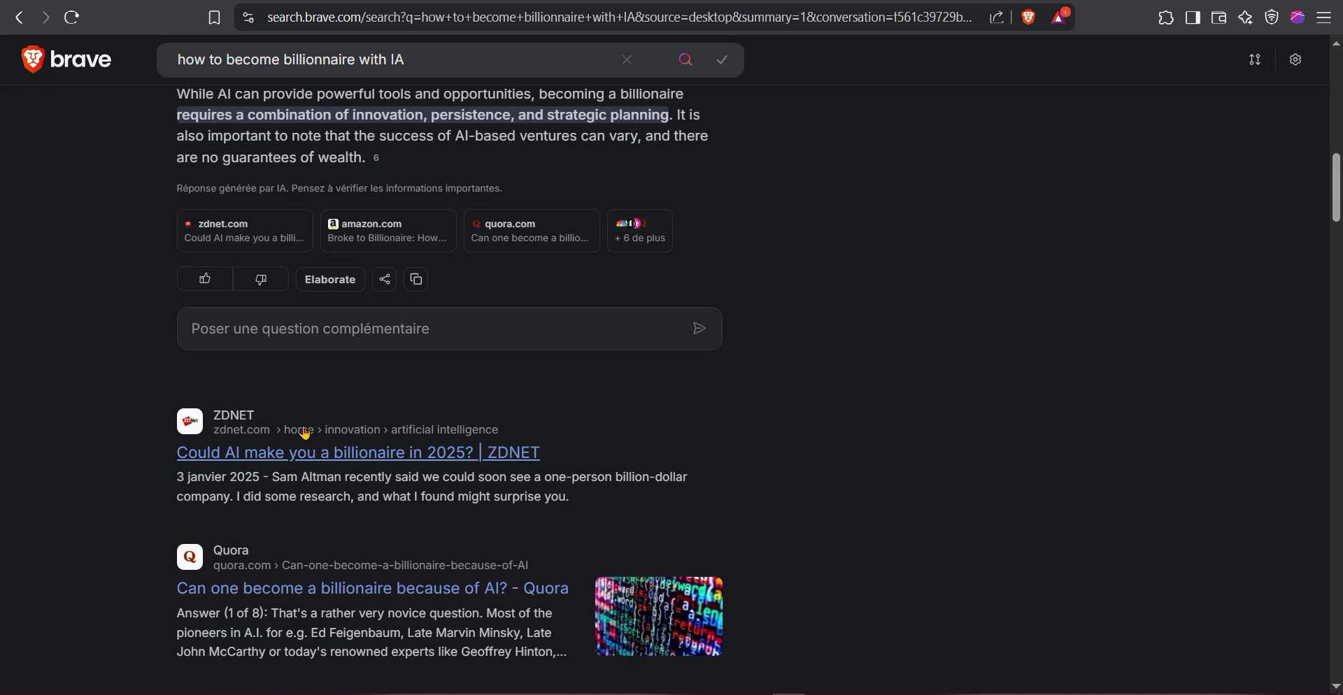
{"action": "scroll", "coordinate": [328, 417], "scroll_direction": "down", "scroll_amount": 14}
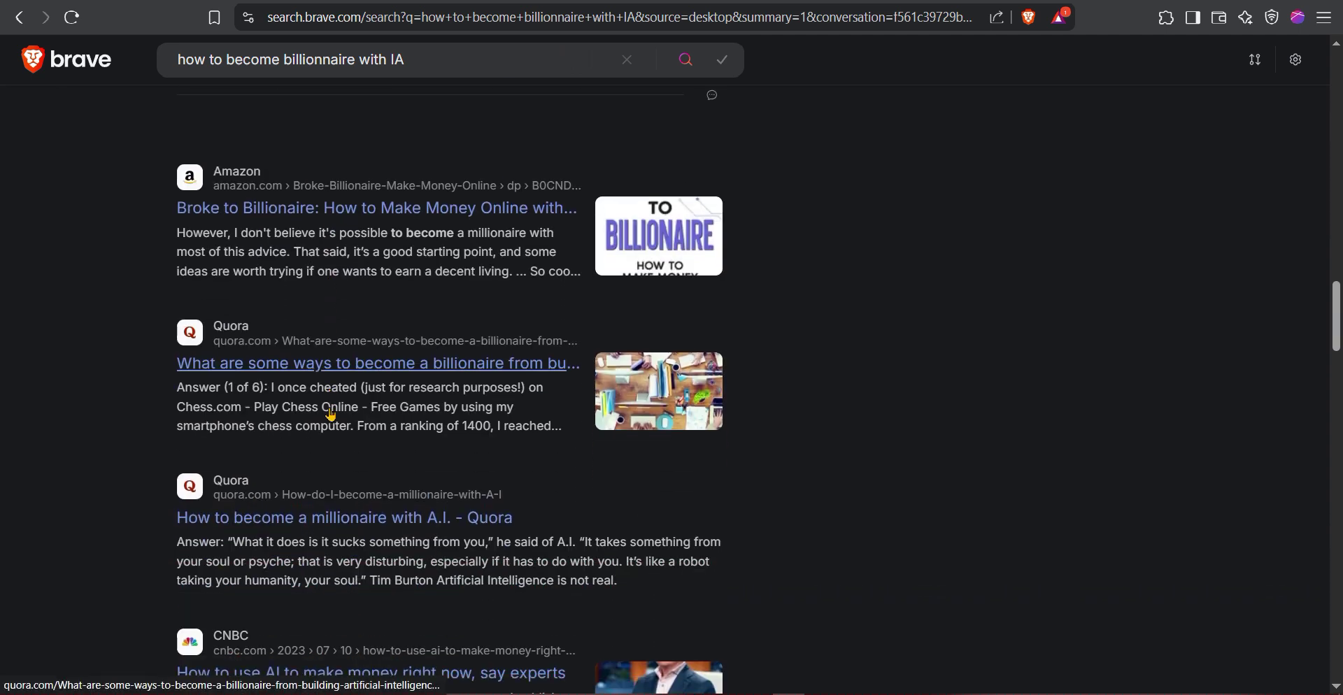
{"action": "scroll", "coordinate": [332, 415], "scroll_direction": "down", "scroll_amount": 15}
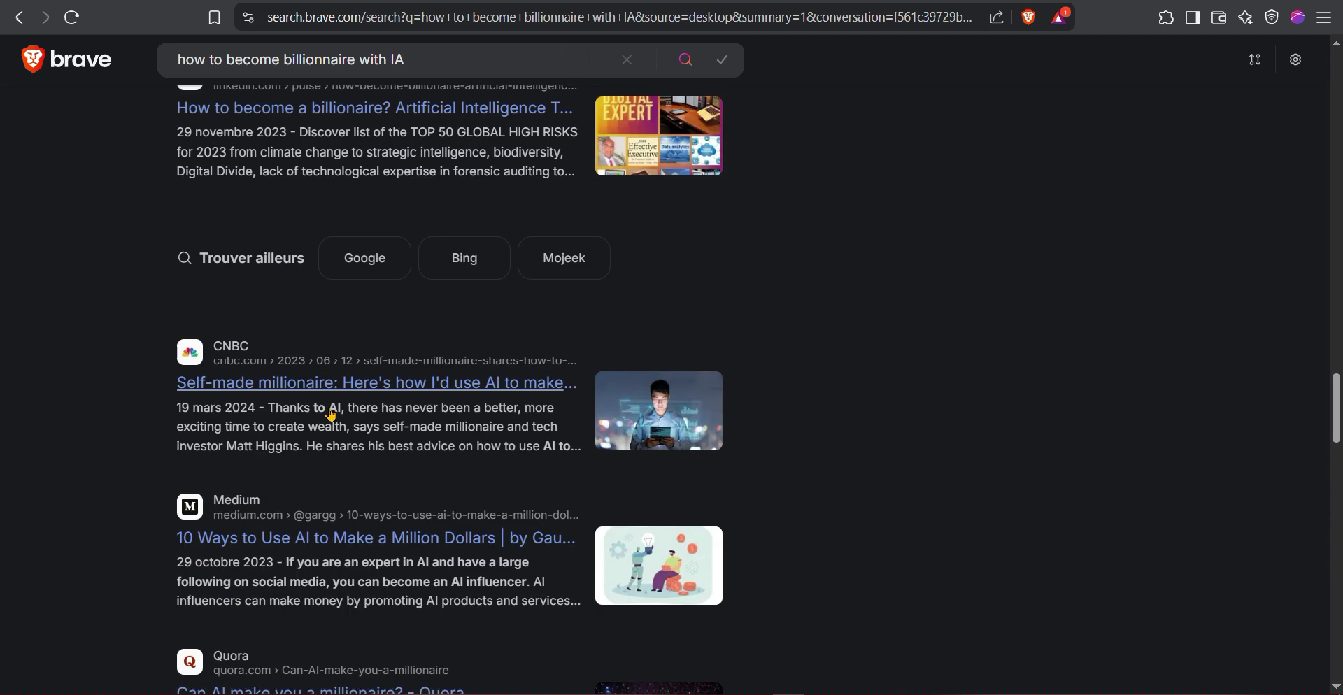
{"action": "scroll", "coordinate": [338, 413], "scroll_direction": "down", "scroll_amount": 16}
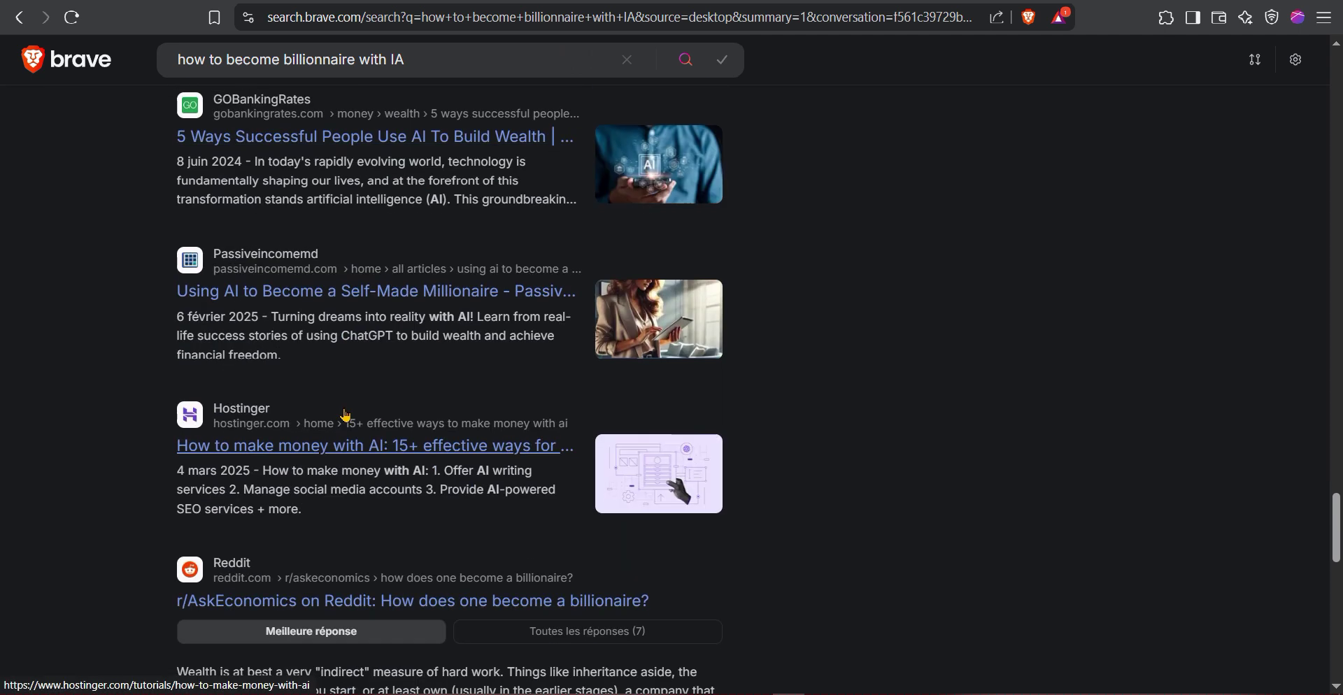
{"action": "scroll", "coordinate": [368, 369], "scroll_direction": "up", "scroll_amount": 8}
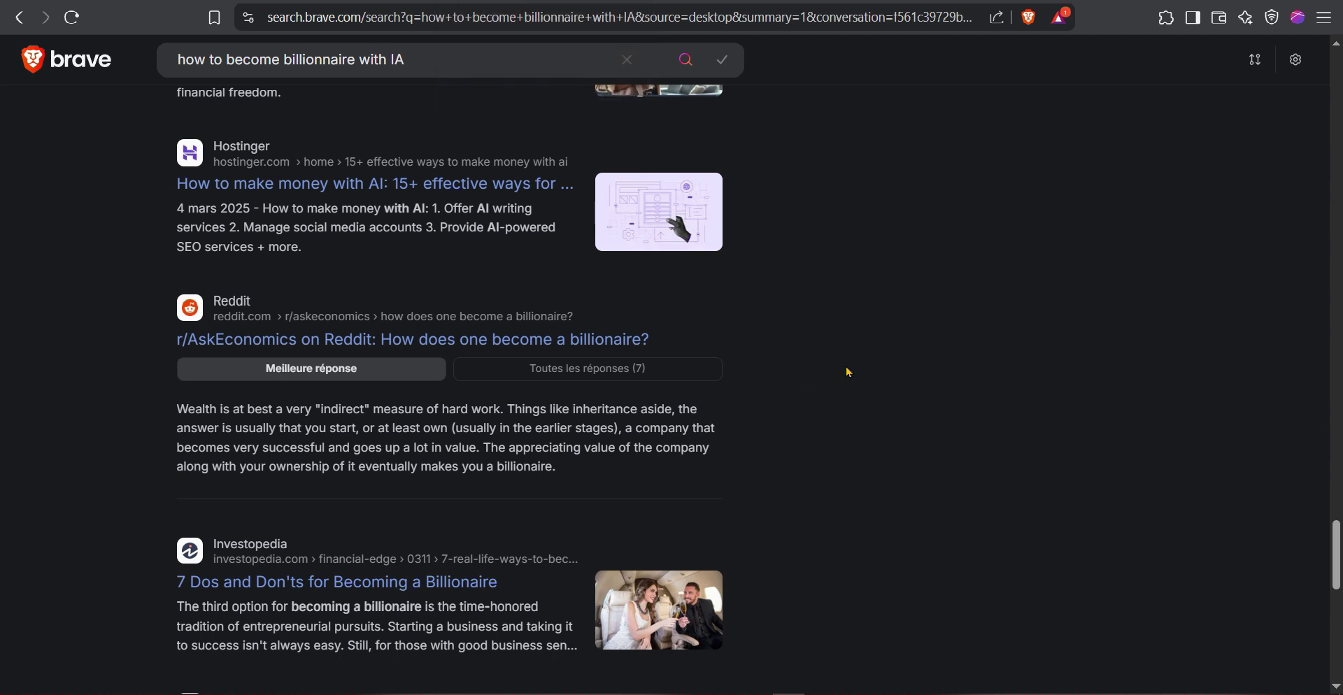
{"action": "scroll", "coordinate": [848, 358], "scroll_direction": "up", "scroll_amount": 5}
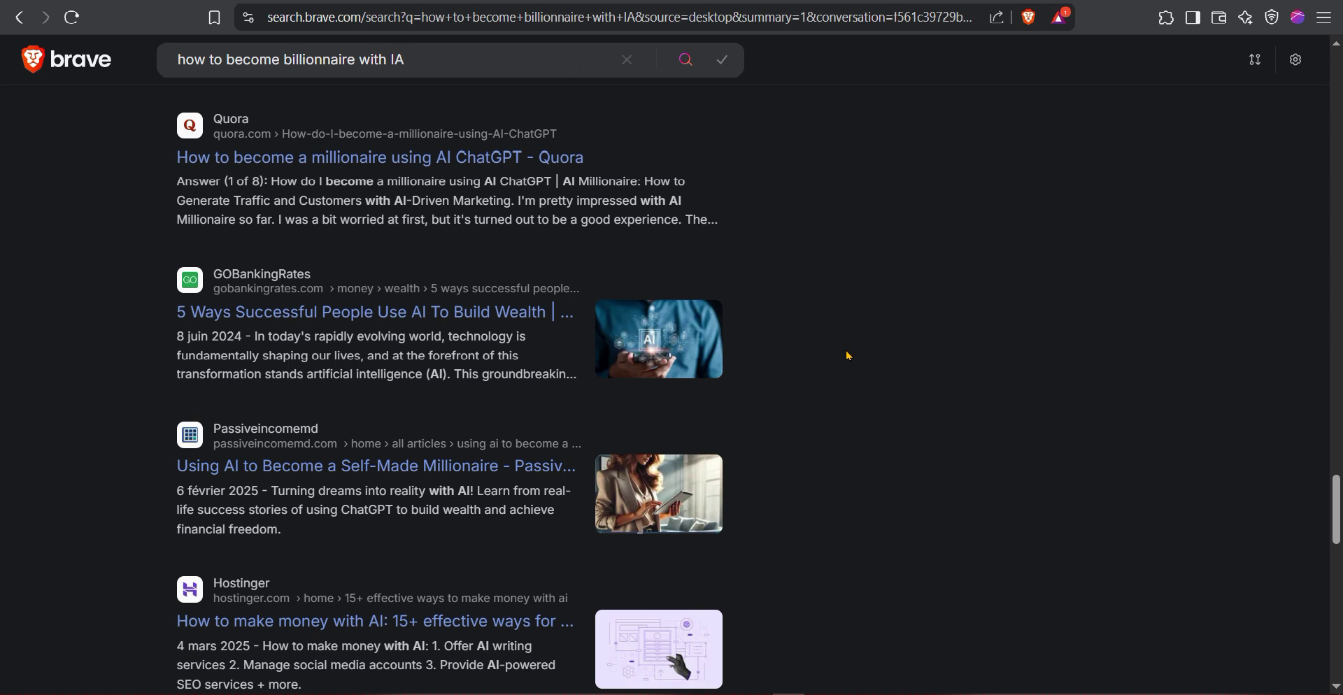
{"action": "scroll", "coordinate": [839, 361], "scroll_direction": "up", "scroll_amount": 15}
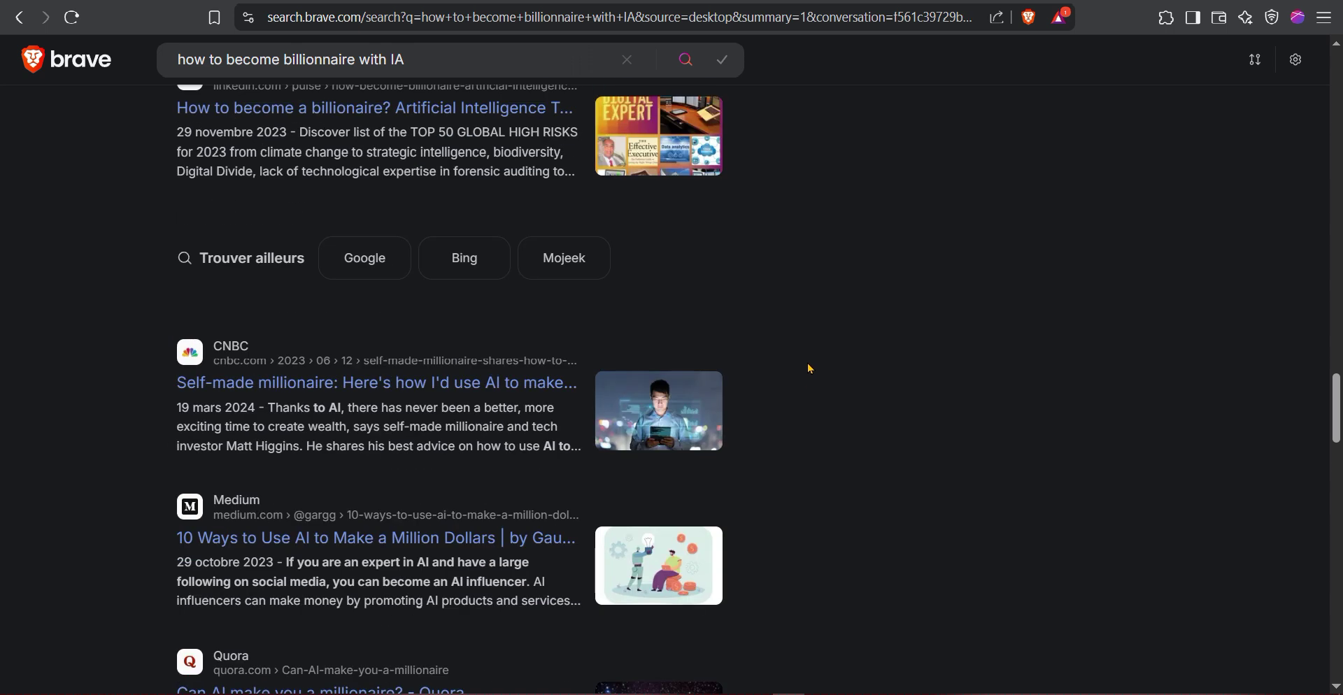
{"action": "scroll", "coordinate": [825, 362], "scroll_direction": "up", "scroll_amount": 20}
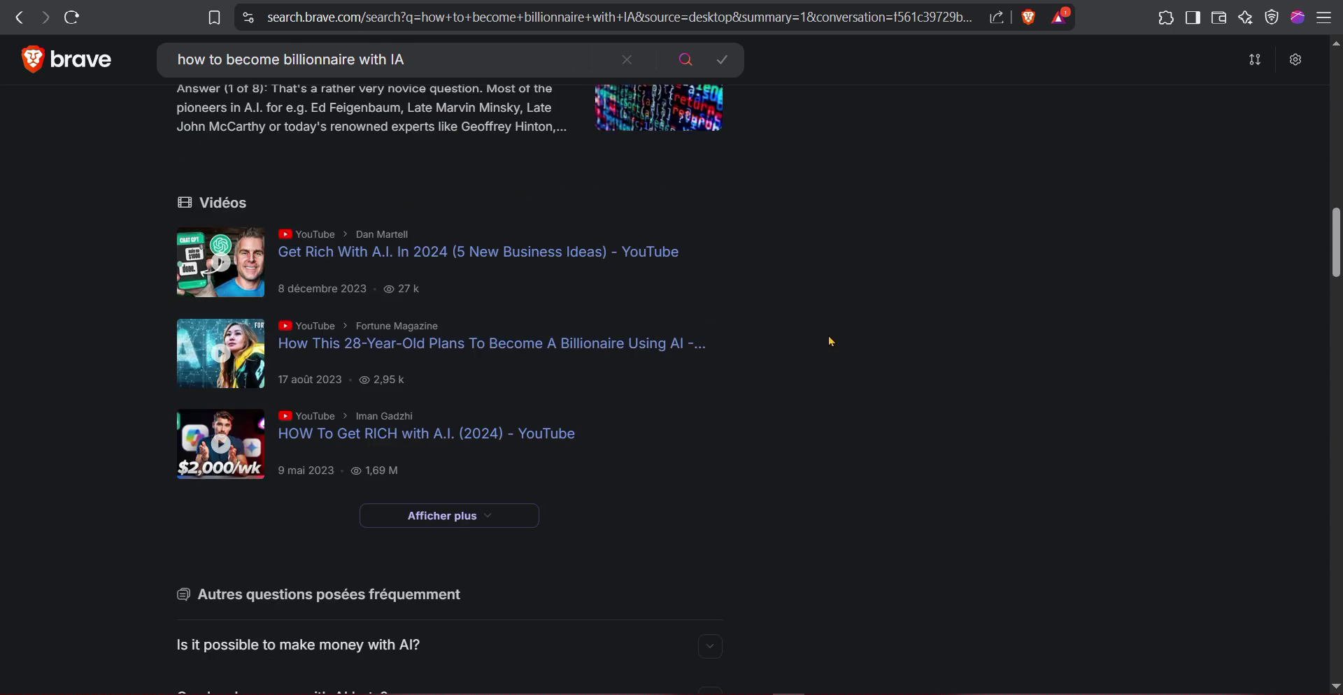
{"action": "scroll", "coordinate": [829, 330], "scroll_direction": "up", "scroll_amount": 10}
{"action": "left_click", "coordinate": [570, 285]}
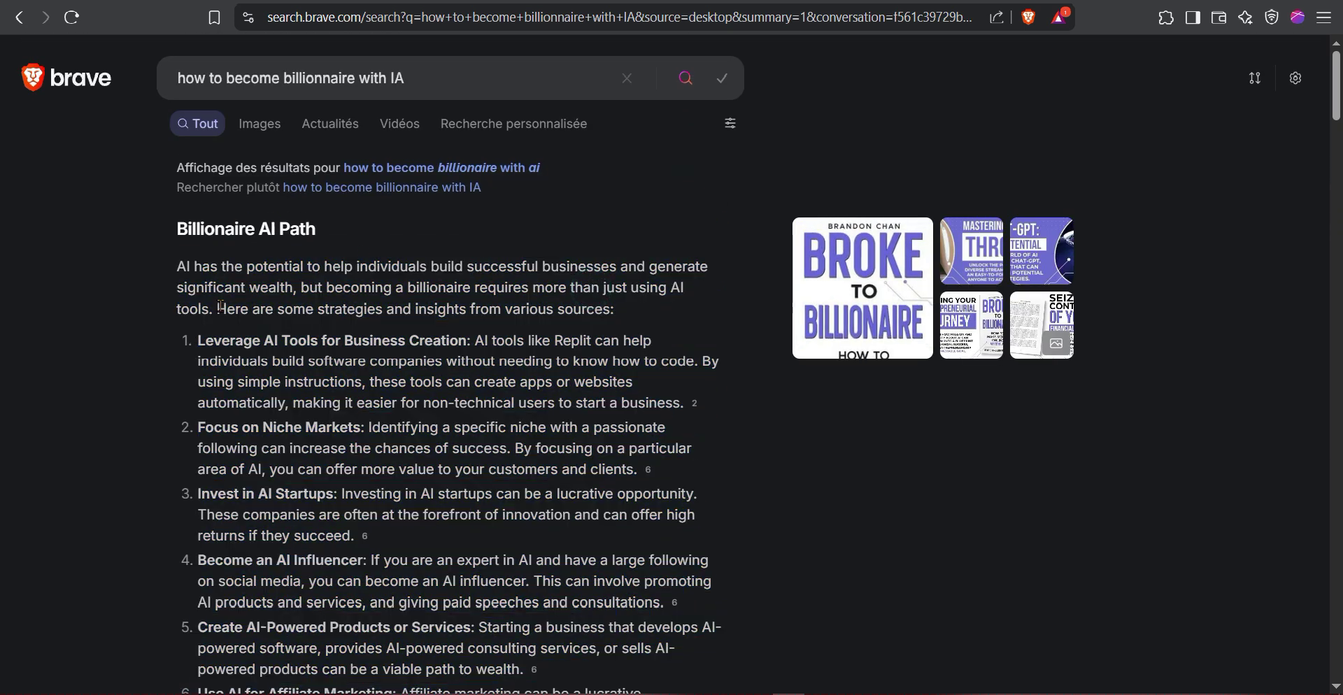